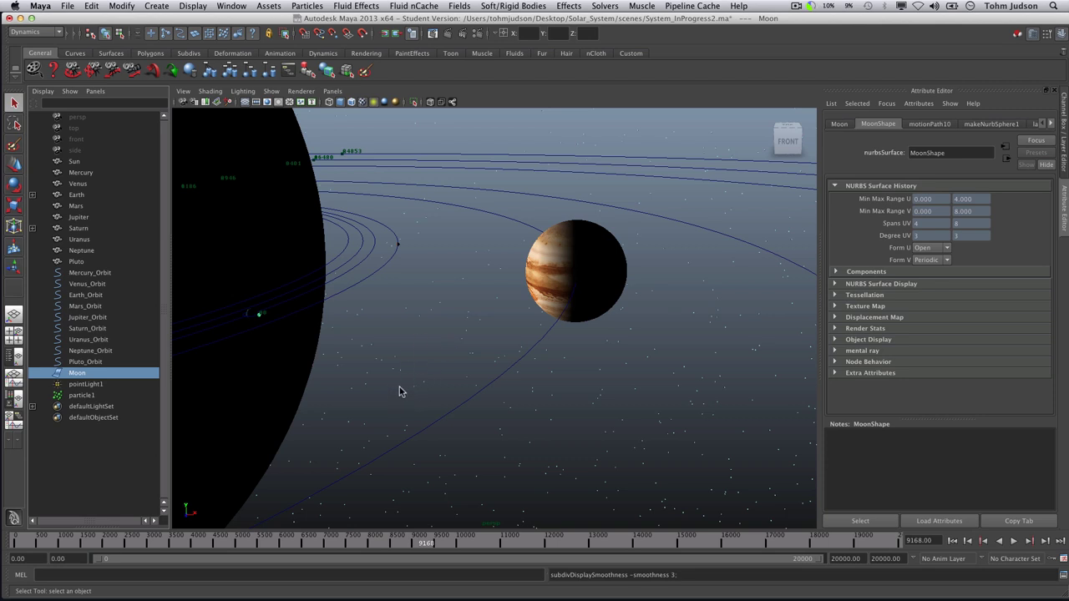
# - Switch the viewport to the top orthographic view
pyautogui.click(333, 91)
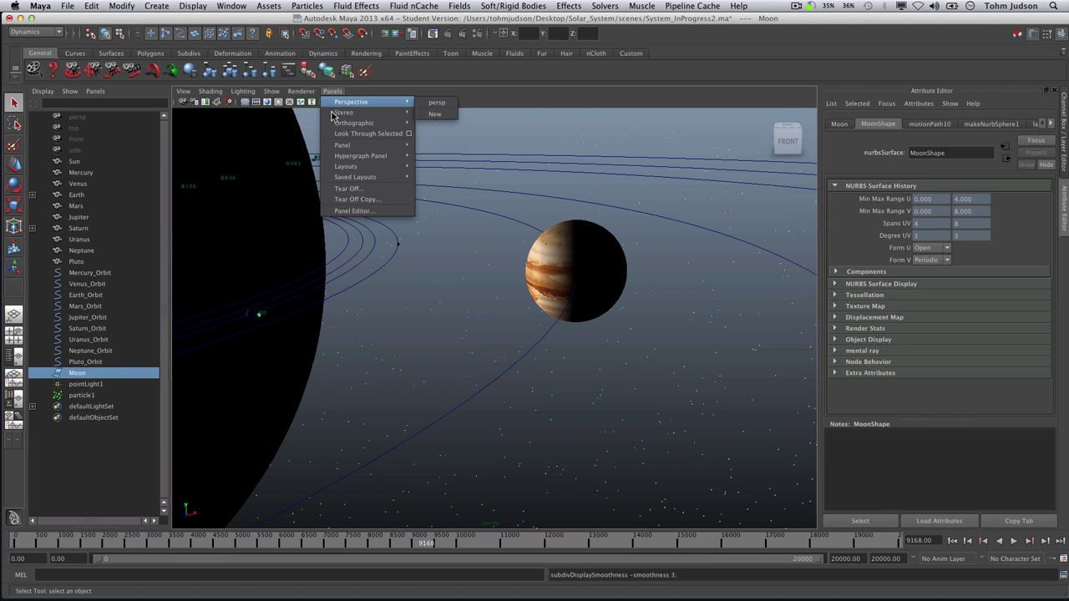
pyautogui.click(432, 142)
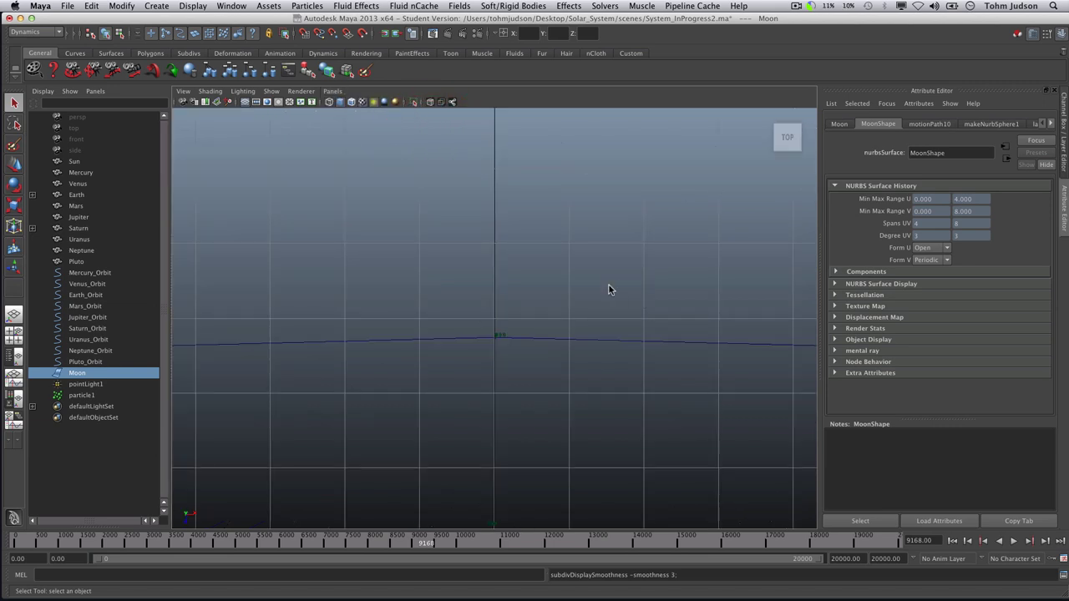
pyautogui.keyDown('alt'); pyautogui.moveTo(609, 286); pyautogui.dragTo(376, 328, button='right'); pyautogui.keyUp('alt')
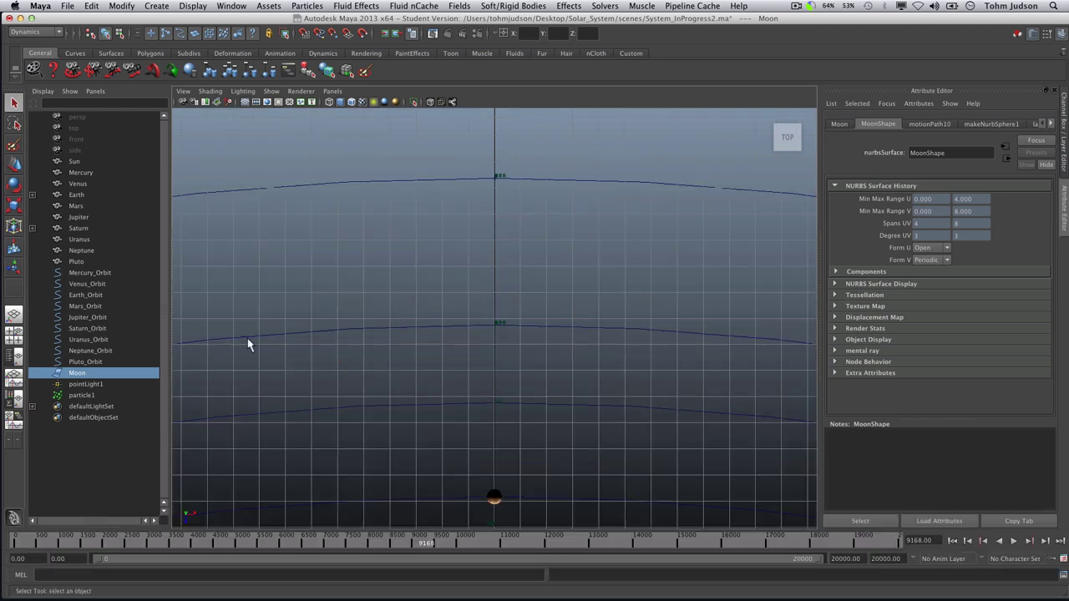
# - Frame the Sun and dolly out until its surrounding orbit rings are visible
pyautogui.click(75, 161)
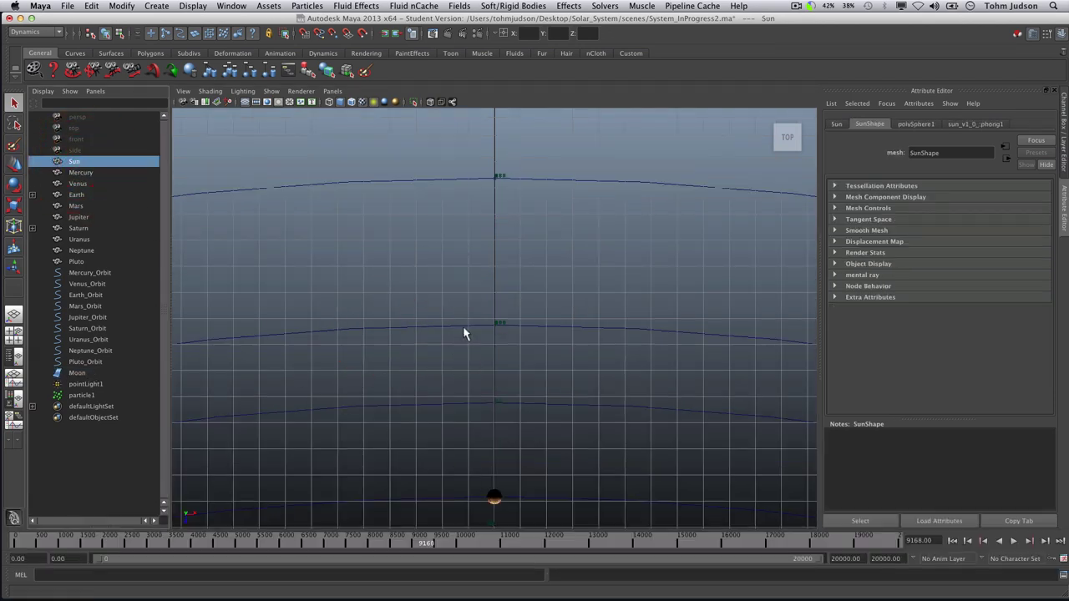
pyautogui.press('f')
pyautogui.keyDown('alt'); pyautogui.moveTo(563, 345); pyautogui.dragTo(215, 353, button='right'); pyautogui.keyUp('alt')
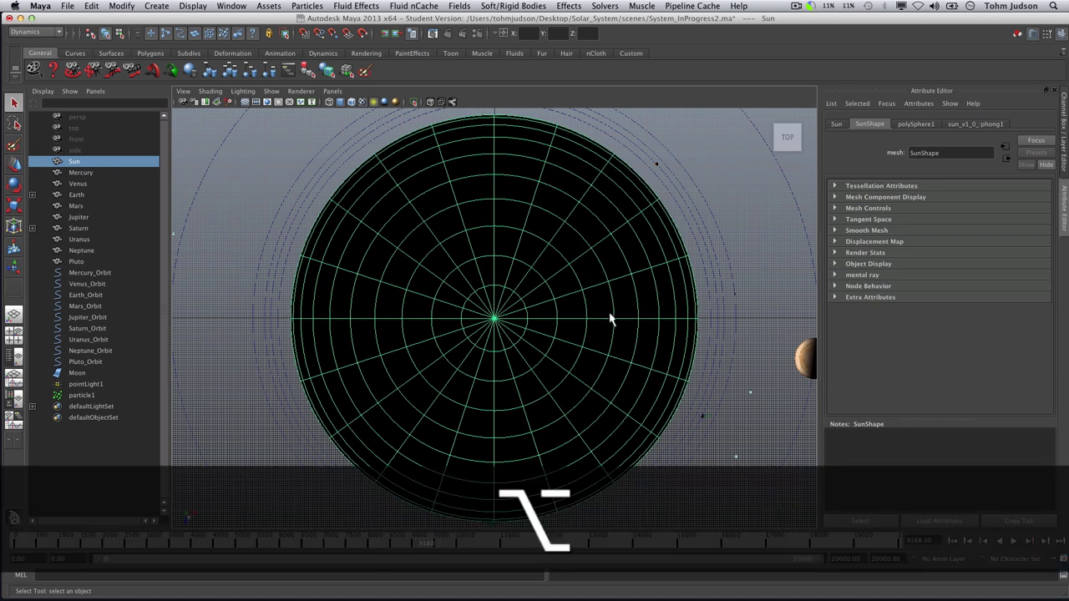
pyautogui.keyDown('alt'); pyautogui.moveTo(608, 318); pyautogui.dragTo(312, 312, button='right'); pyautogui.keyUp('alt')
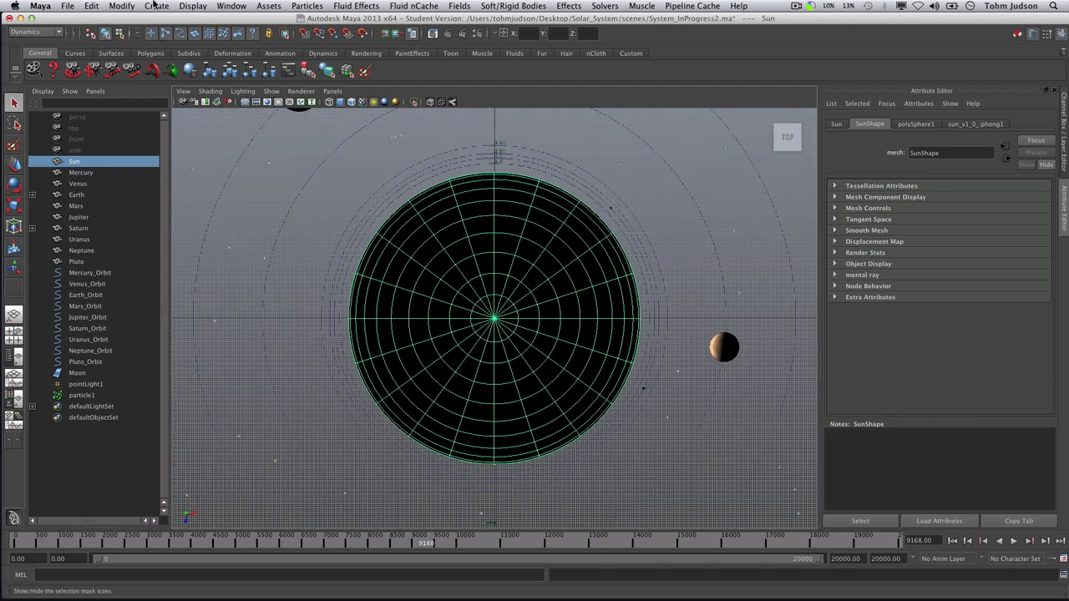
# - Create a NURBS circle at the origin
pyautogui.click(157, 6)
pyautogui.moveTo(157, 26)
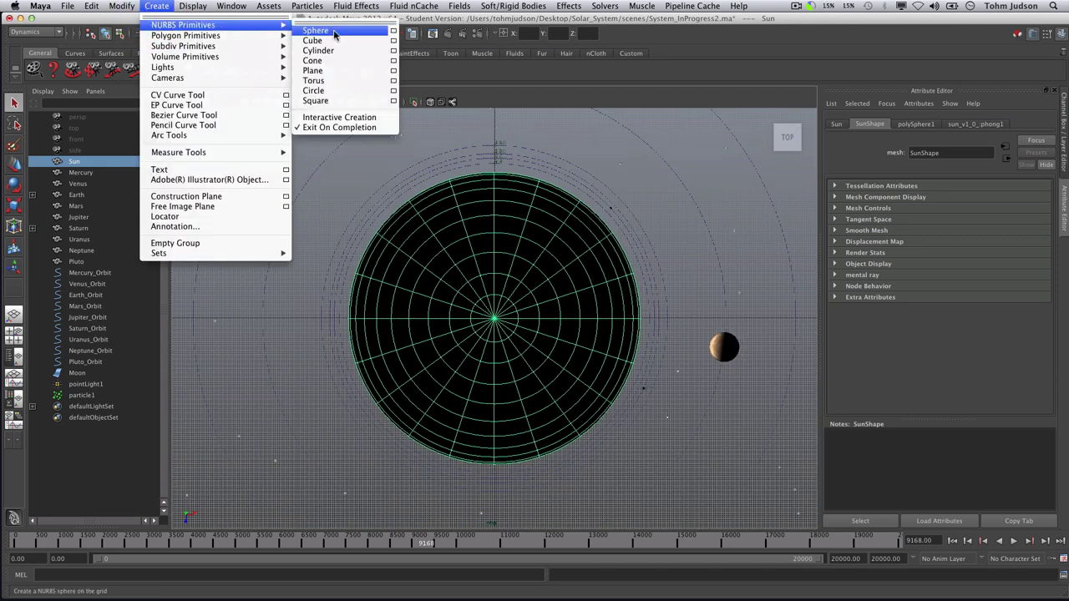
pyautogui.click(315, 90)
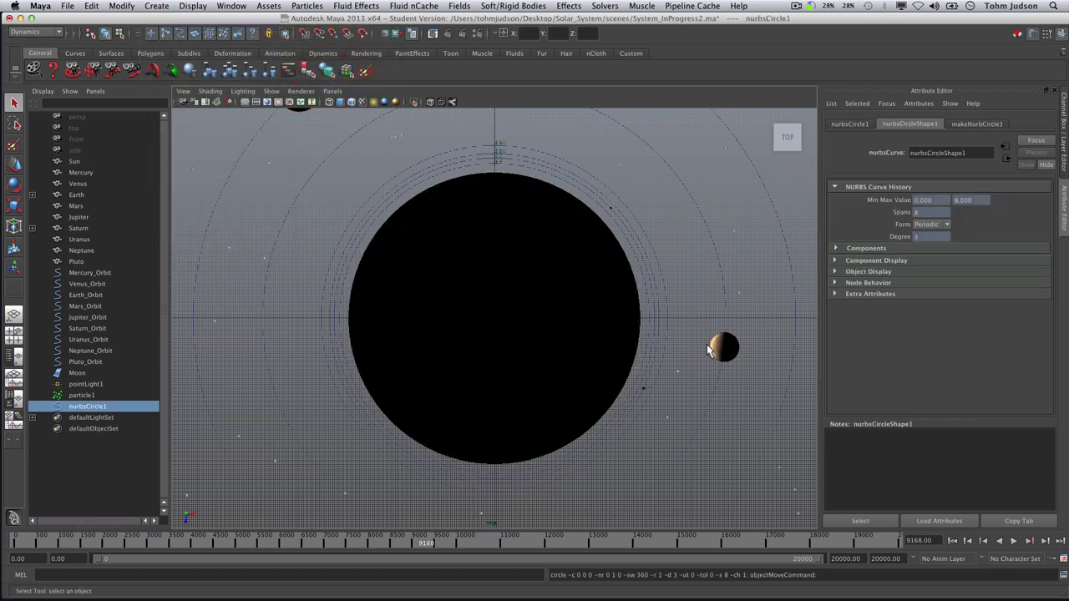
# - Scale the circle uniformly to about 135.9 units, forming a ring around the Sun
pyautogui.click(13, 204)
pyautogui.moveTo(493, 319); pyautogui.dragTo(725, 63)
pyautogui.moveTo(495, 316); pyautogui.dragTo(557, 220)
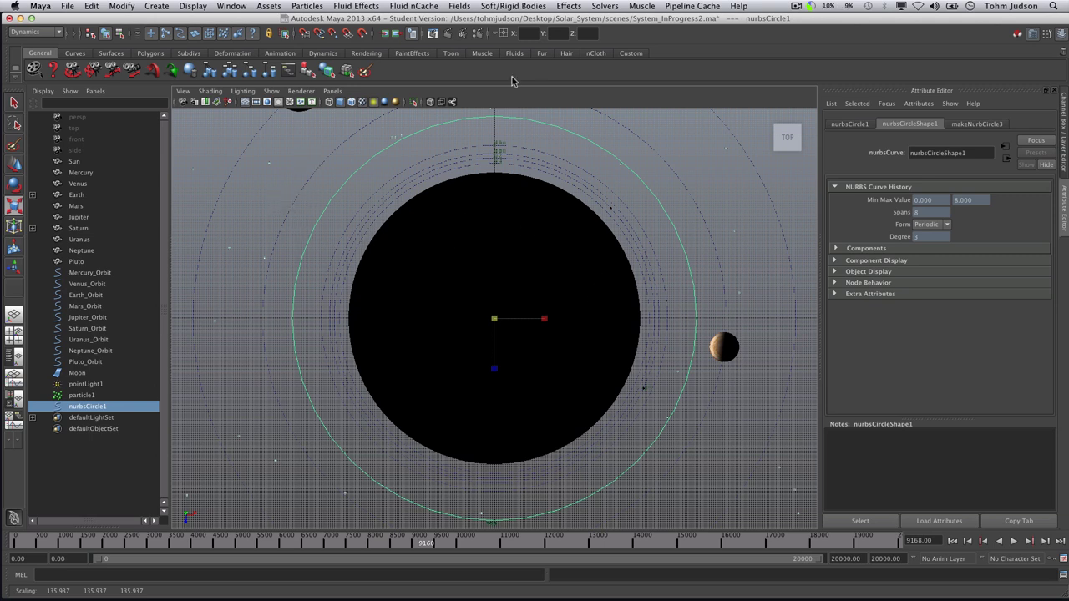
# - Create a Curve-type emitter, emitter1, on nurbsCircle1 feeding a new particle2 system at 100 particles/sec
pyautogui.click(308, 6)
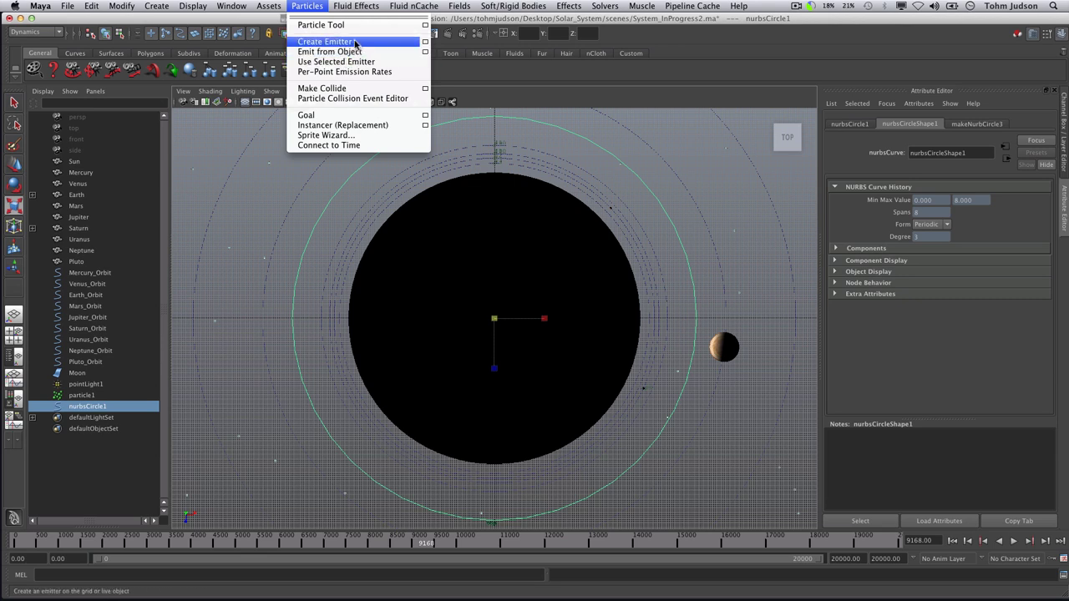
pyautogui.click(426, 52)
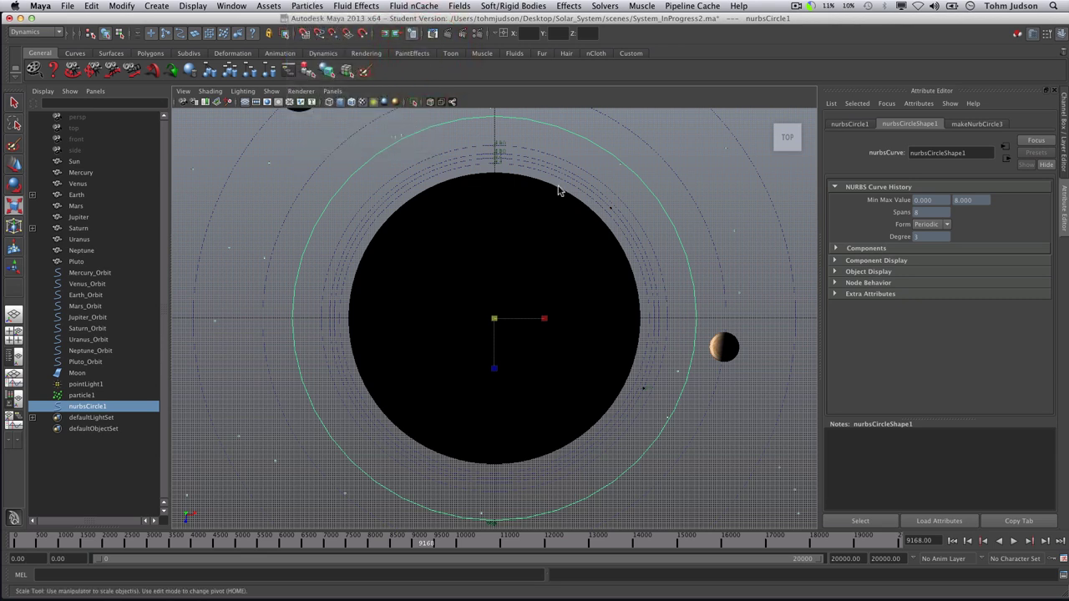
pyautogui.moveTo(484, 111); pyautogui.dragTo(748, 45)
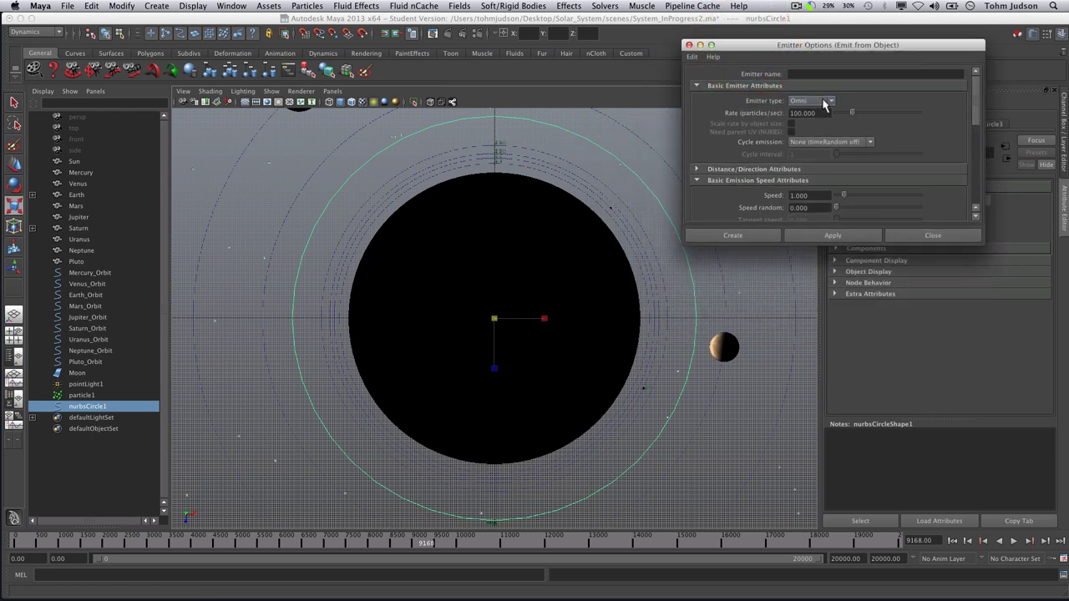
pyautogui.click(825, 102)
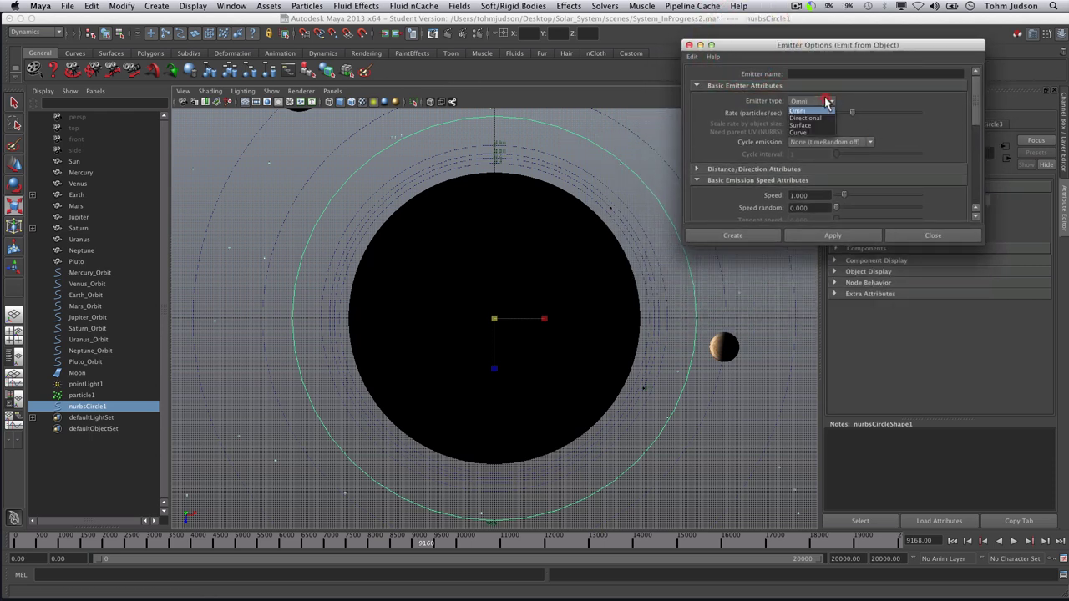
pyautogui.click(801, 133)
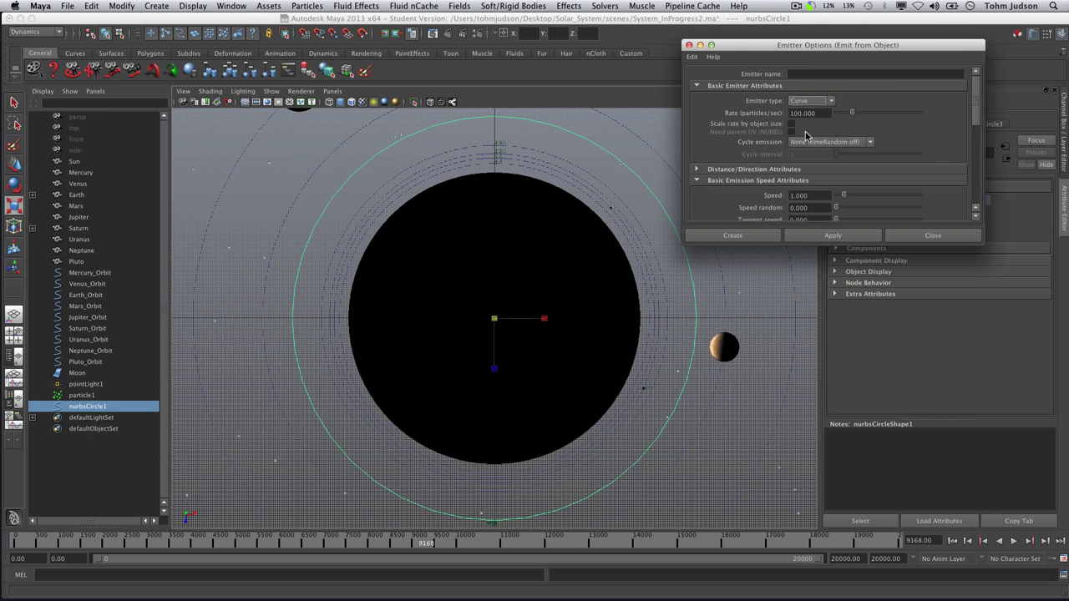
pyautogui.moveTo(981, 243); pyautogui.dragTo(985, 334)
pyautogui.moveTo(981, 191); pyautogui.dragTo(971, 123)
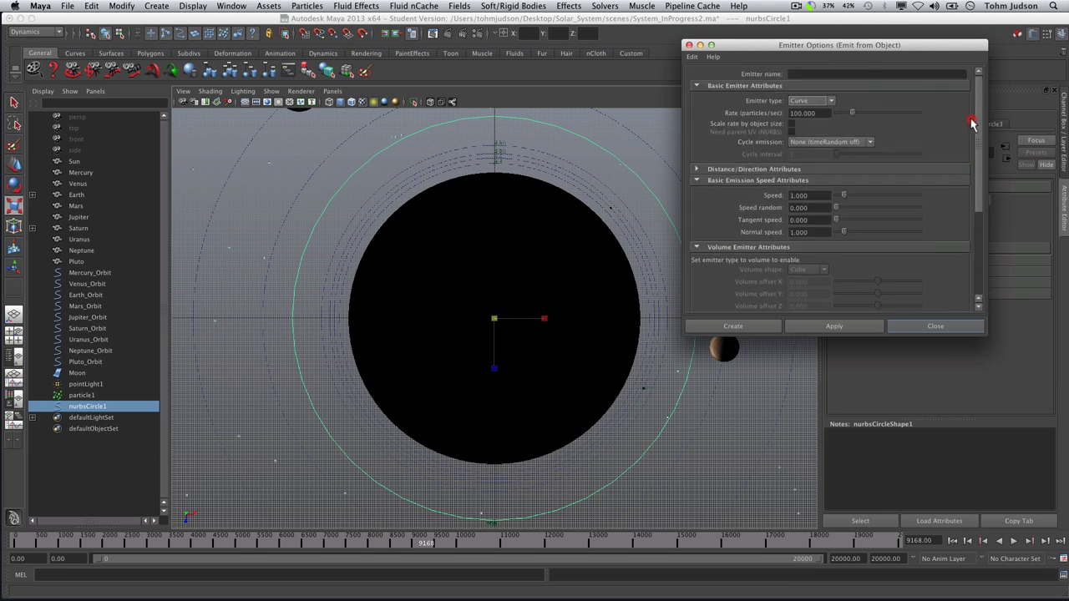
pyautogui.click(731, 325)
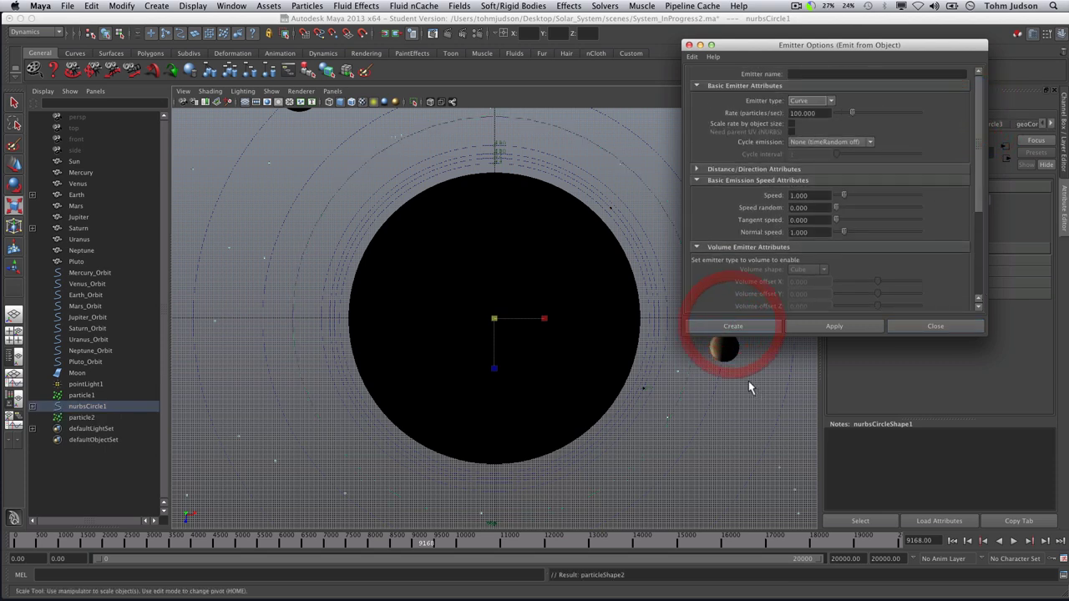
pyautogui.click(303, 374)
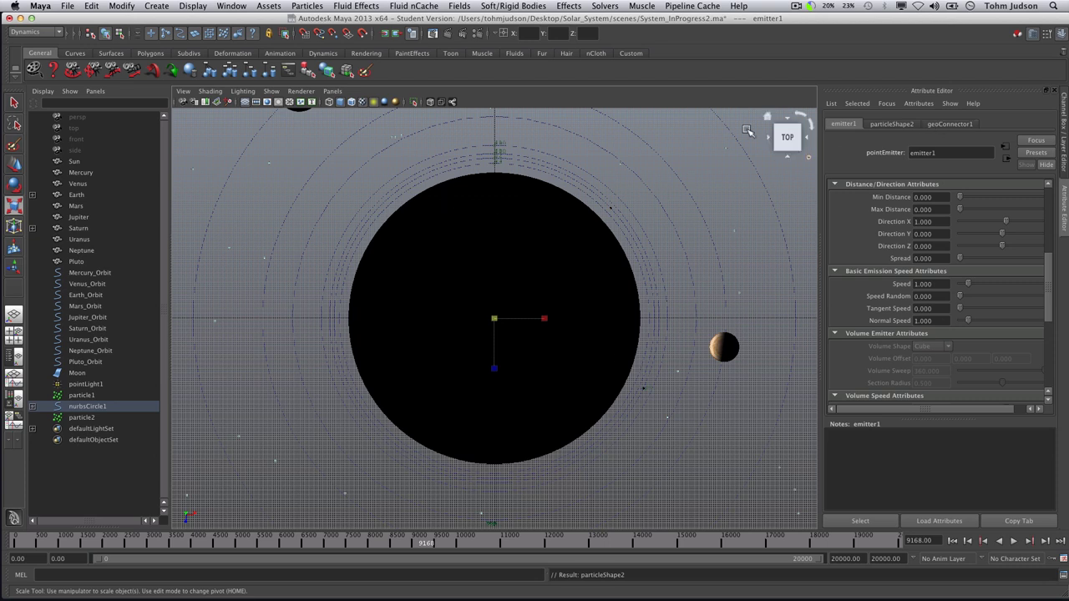
# - Set particleShape2's Particle Render Type to Spheres, adding a Radius attribute of 0.5
pyautogui.click(31, 406)
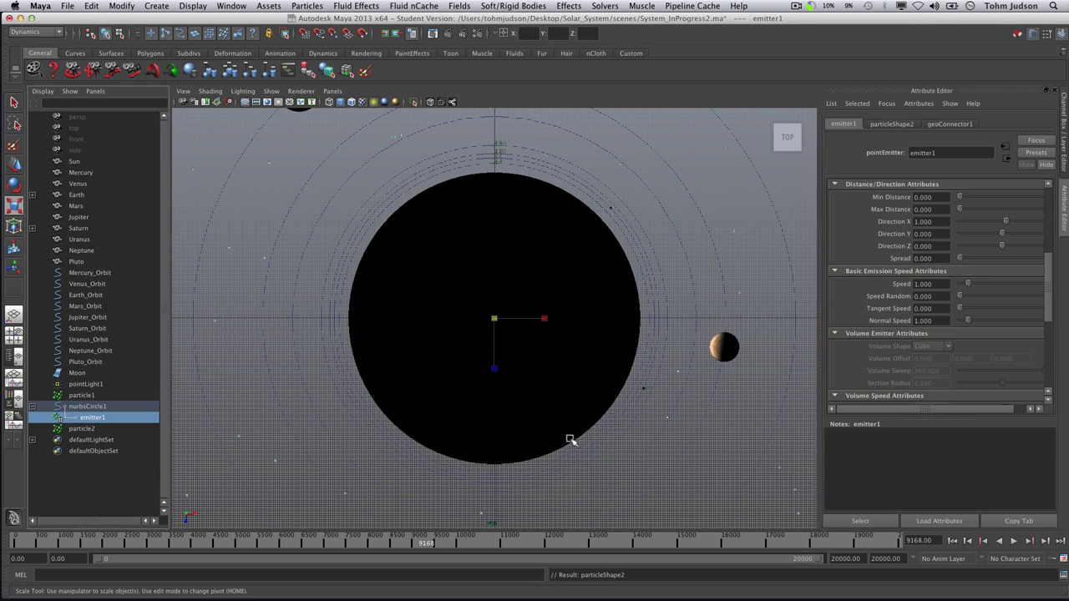
pyautogui.click(890, 125)
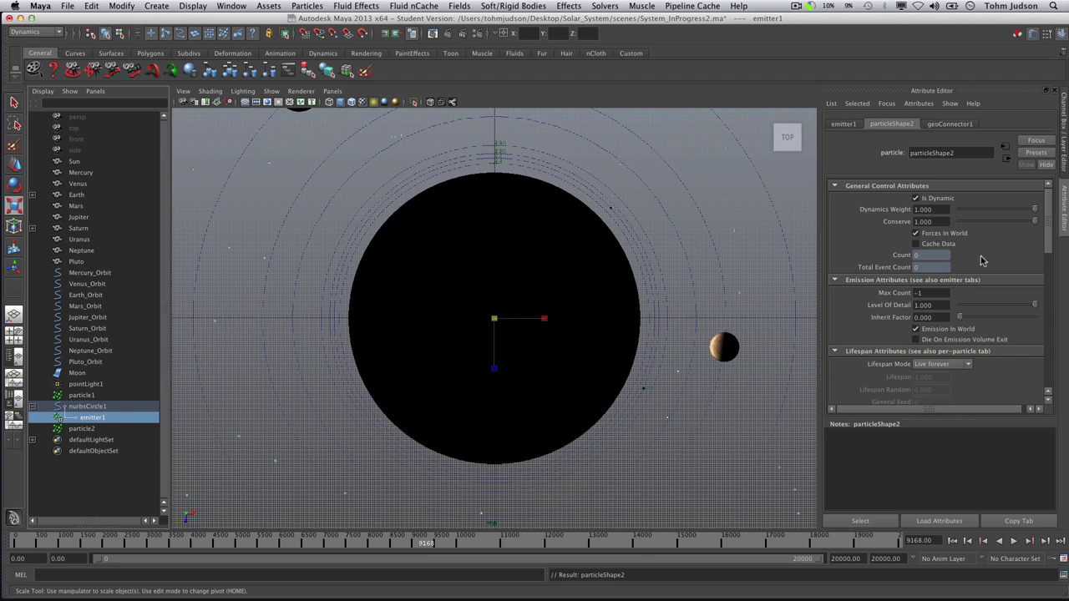
pyautogui.moveTo(1049, 239); pyautogui.dragTo(1051, 299)
pyautogui.click(981, 295)
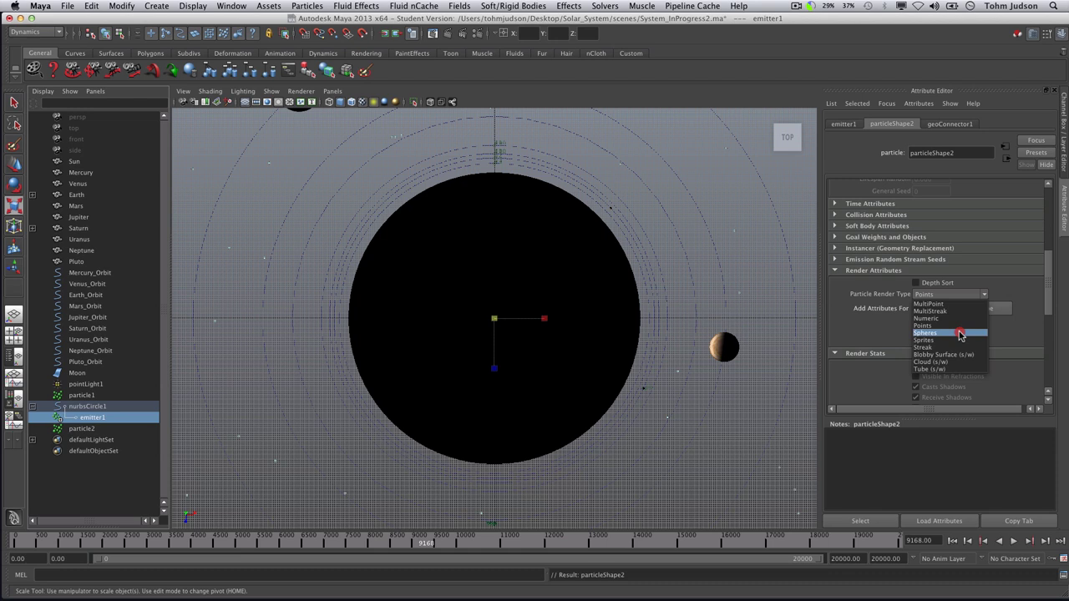
pyautogui.click(960, 306)
pyautogui.click(956, 308)
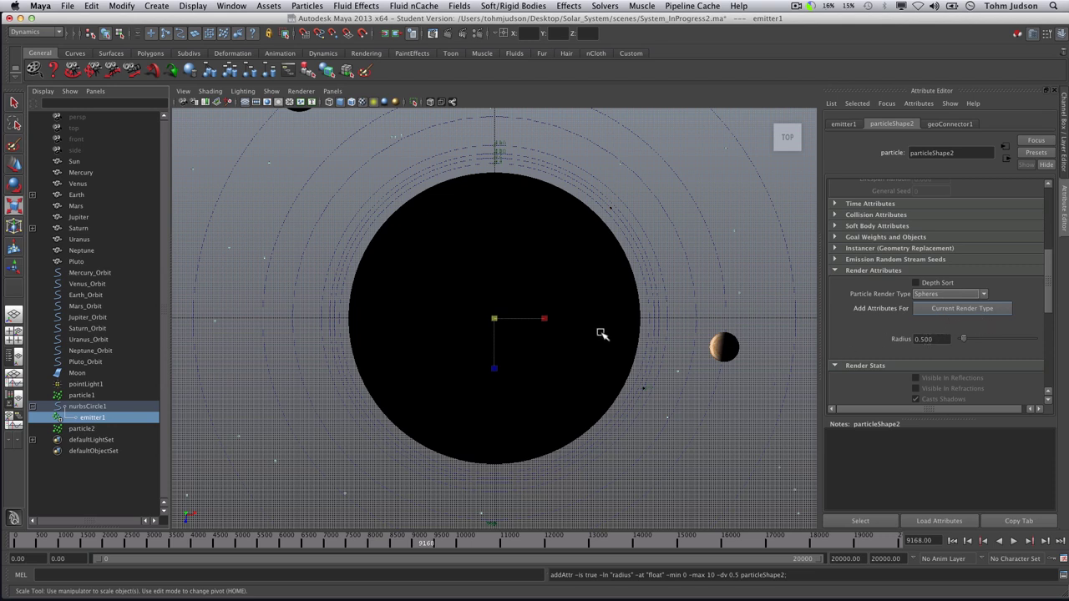
pyautogui.click(77, 206)
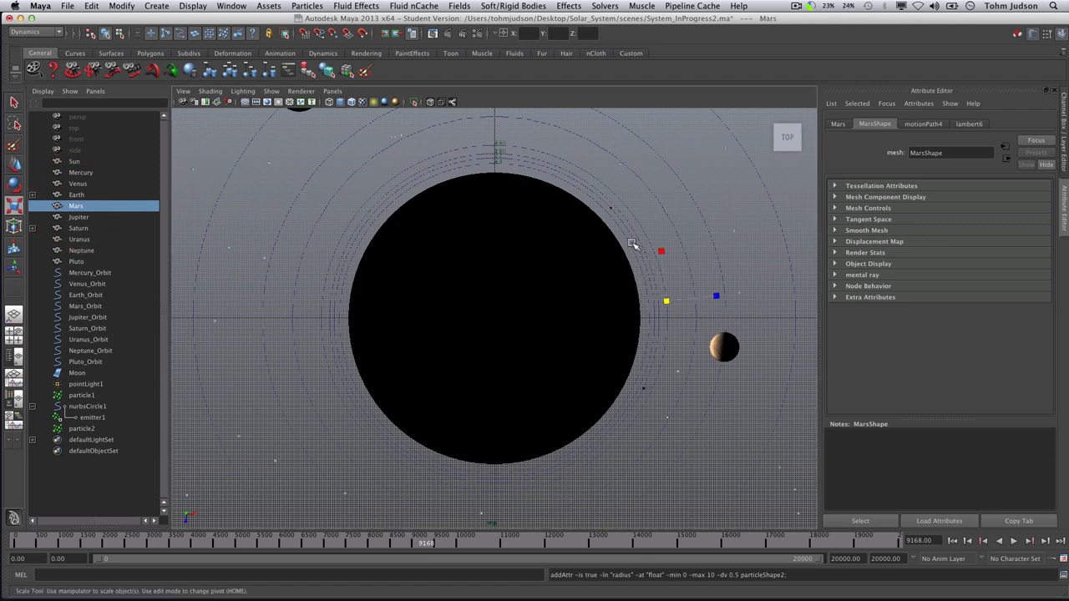
# - Reselect Mars, frame it, and pan the top view so it sits left of centre on its orbit
pyautogui.click(267, 171)
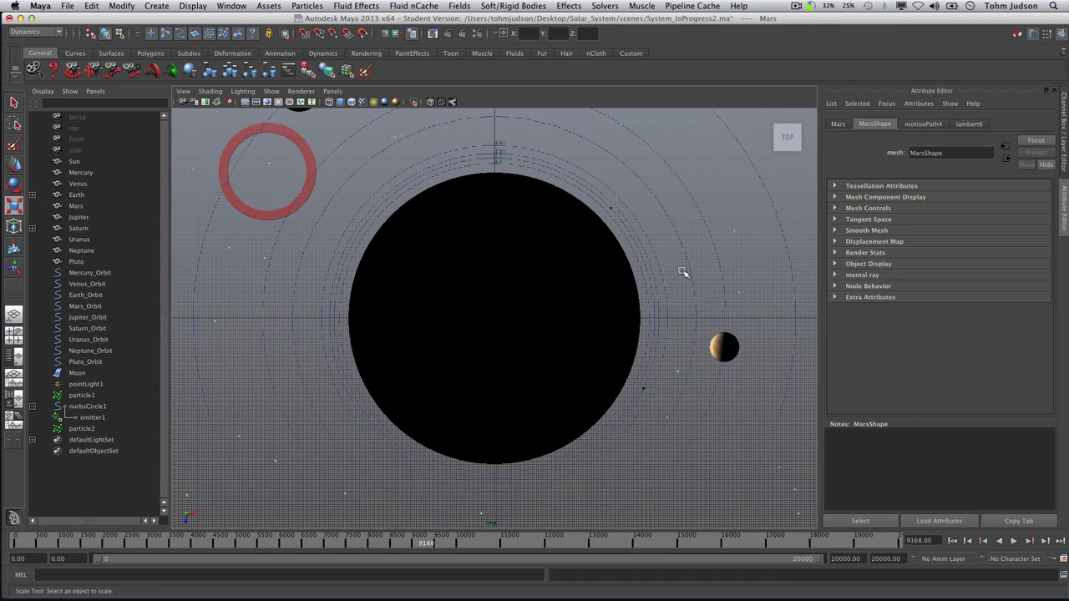
pyautogui.click(113, 207)
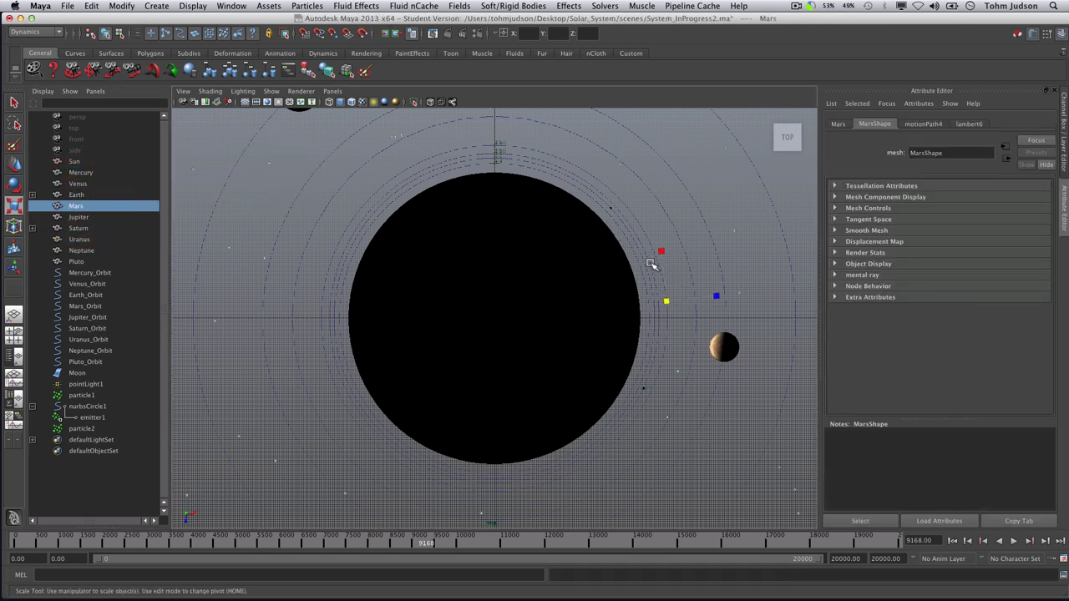
pyautogui.press('f')
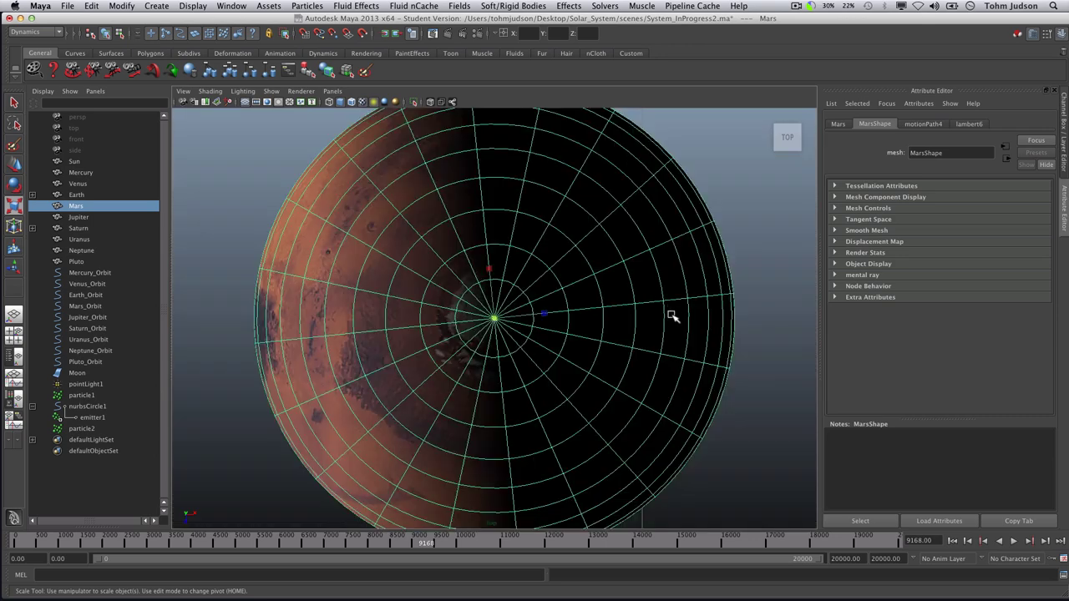
pyautogui.press('alt')
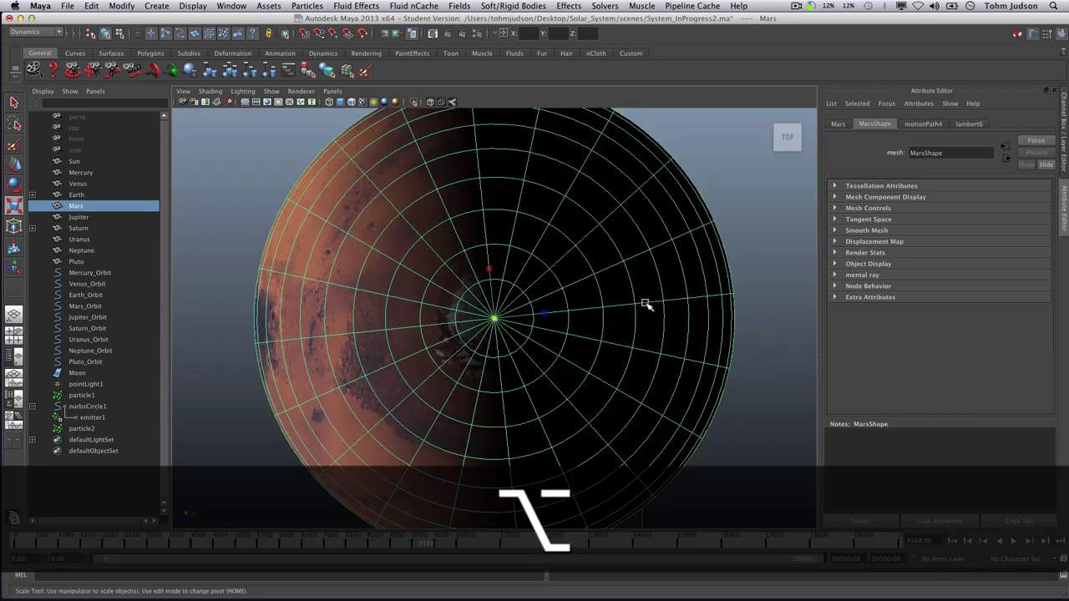
pyautogui.moveTo(664, 287)
pyautogui.keyDown('alt'); pyautogui.mouseDown(button='middle')
pyautogui.moveTo(543, 298)
pyautogui.moveTo(640, 282)
pyautogui.moveTo(680, 298)
pyautogui.mouseUp(button='middle'); pyautogui.keyUp('alt')
pyautogui.keyDown('alt'); pyautogui.moveTo(481, 295); pyautogui.dragTo(520, 363); pyautogui.keyUp('alt')
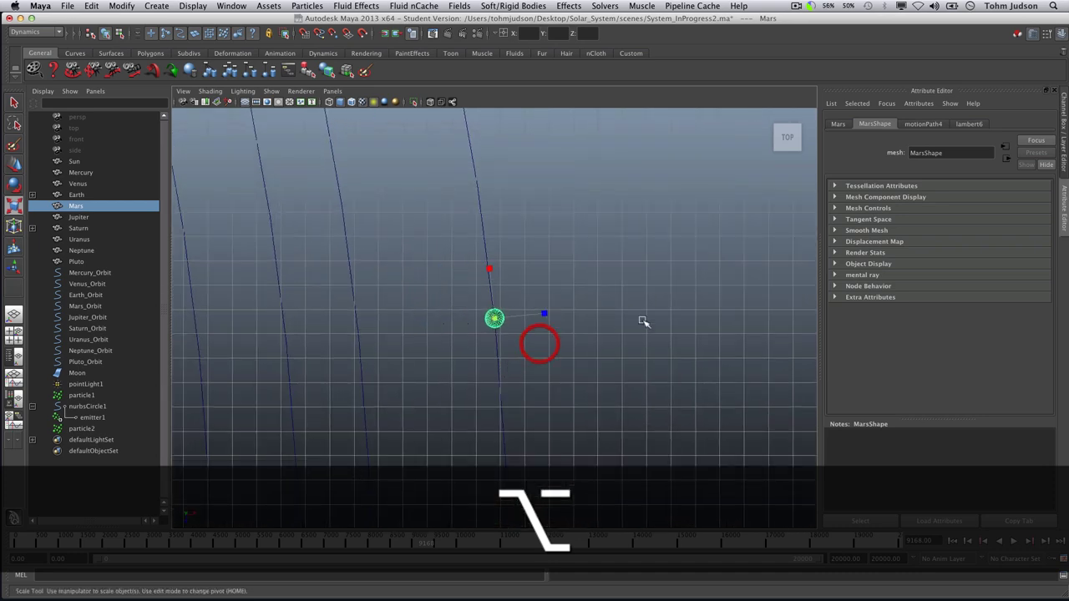
pyautogui.keyDown('alt'); pyautogui.moveTo(615, 306); pyautogui.dragTo(437, 351, button='middle'); pyautogui.keyUp('alt')
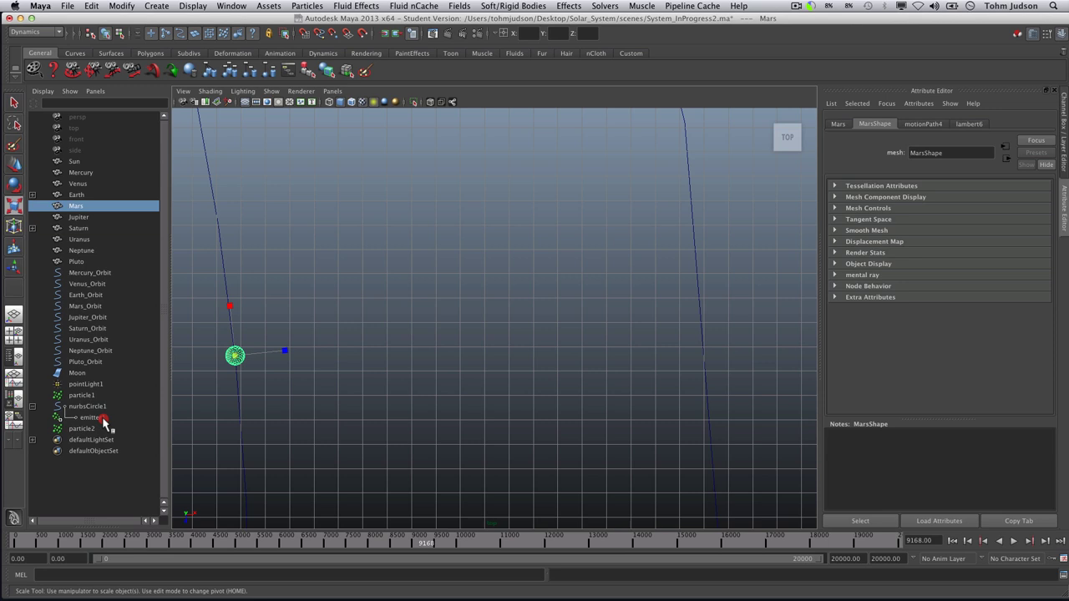
# - Select emitter1 and open Add Attribute for particleShape2 via Add Dynamic Attributes > General
pyautogui.click(91, 417)
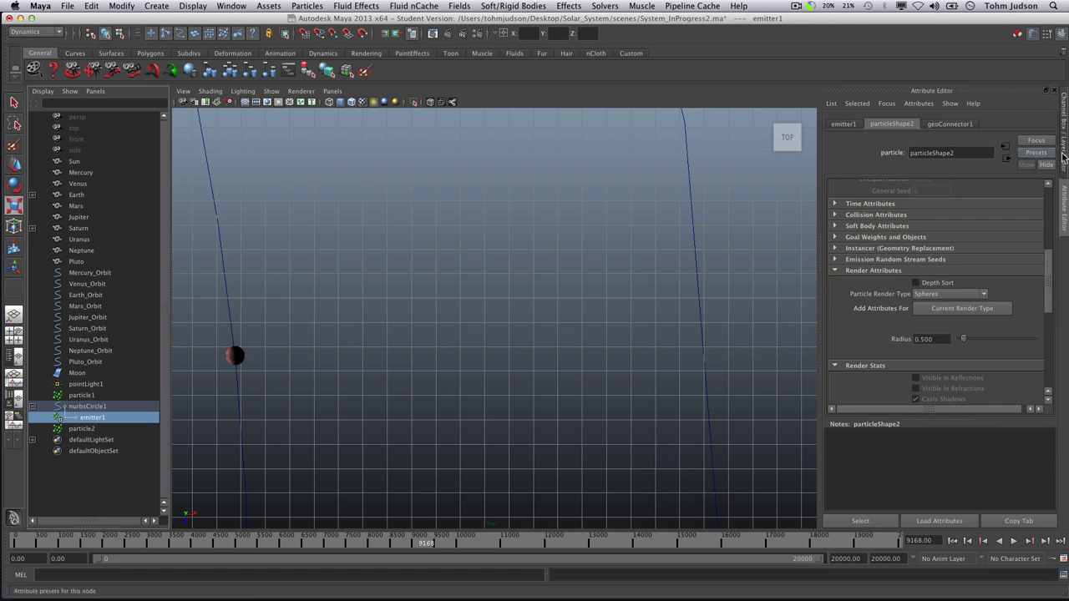
pyautogui.click(1060, 197)
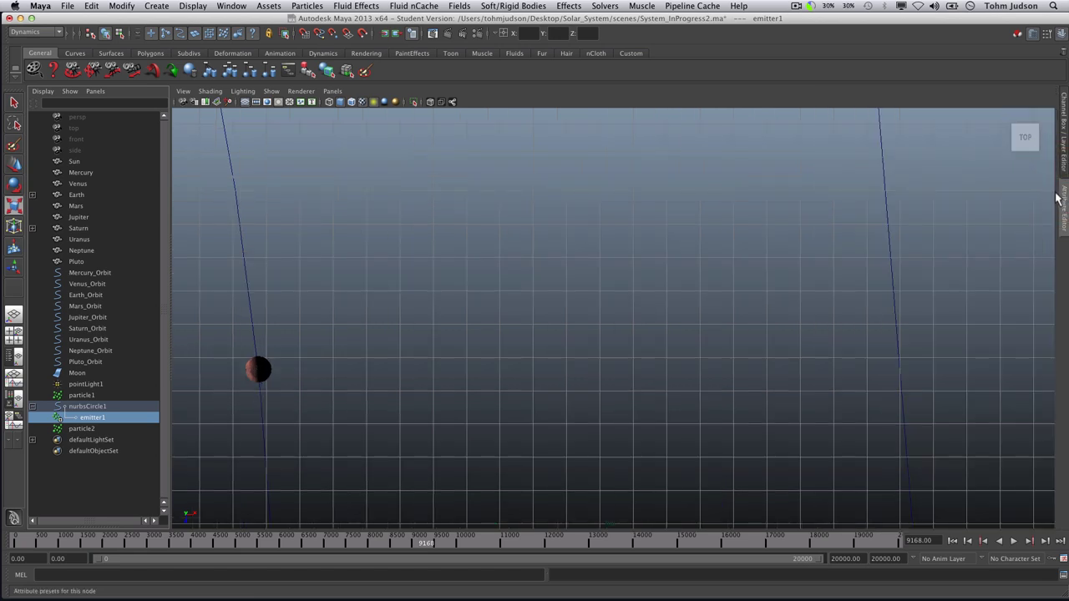
pyautogui.click(1062, 202)
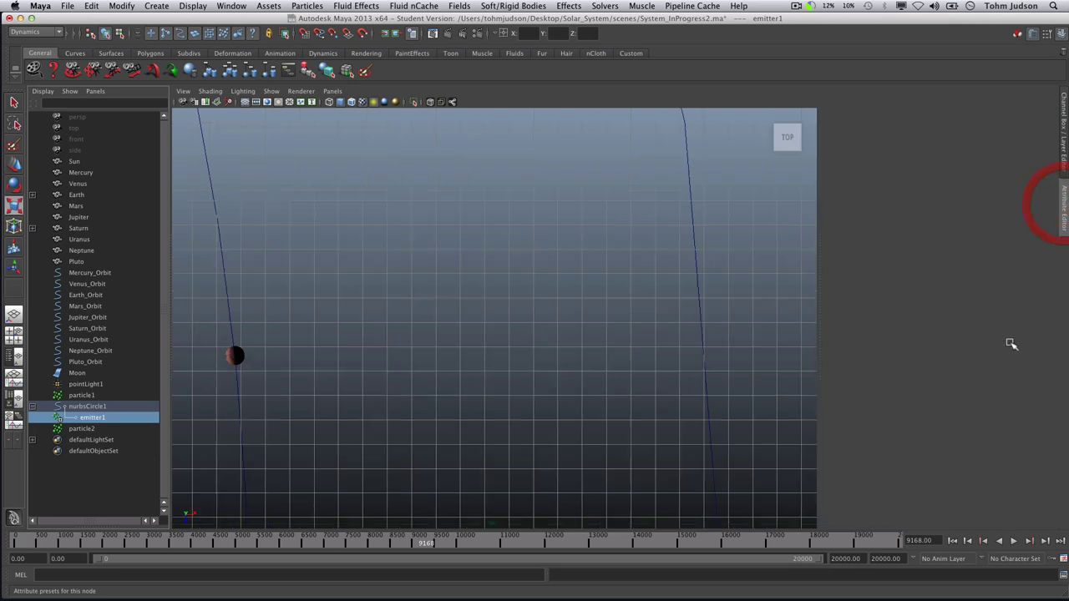
pyautogui.moveTo(1050, 281); pyautogui.dragTo(1044, 207)
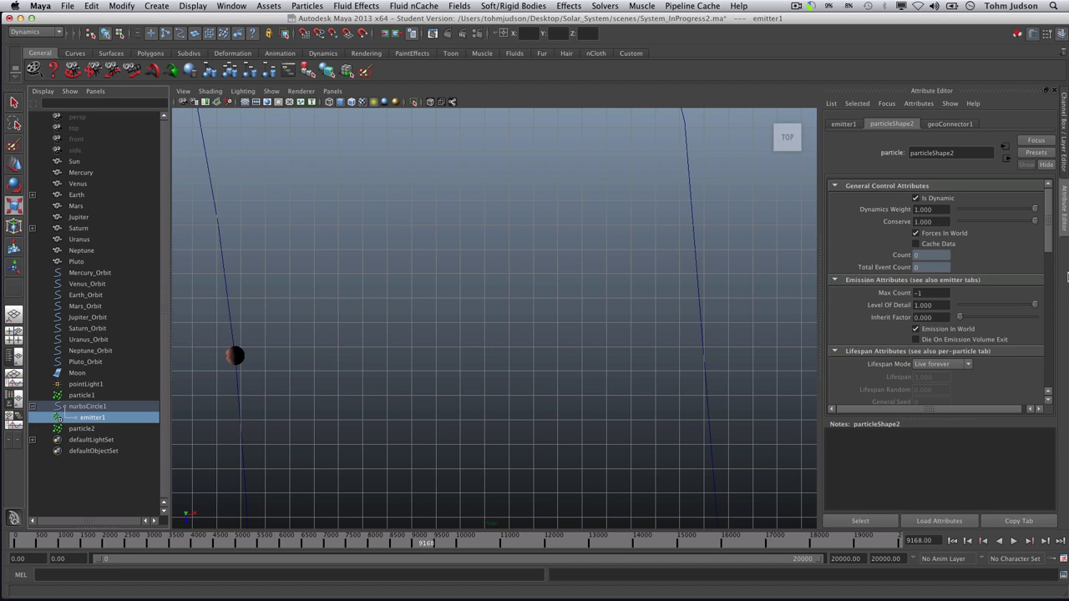
pyautogui.moveTo(1051, 233); pyautogui.dragTo(1051, 364)
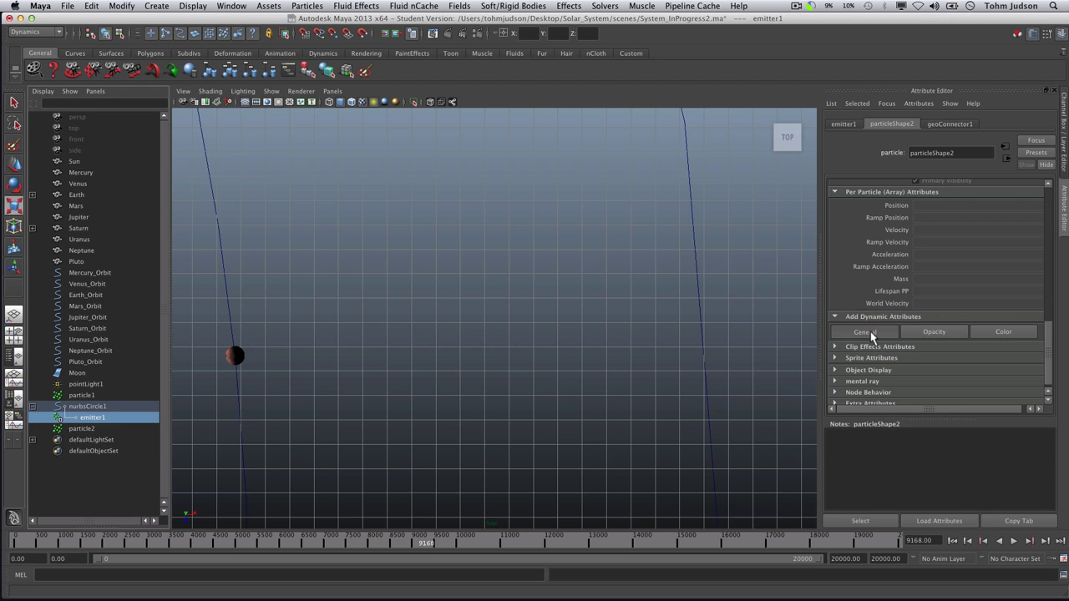
pyautogui.click(868, 332)
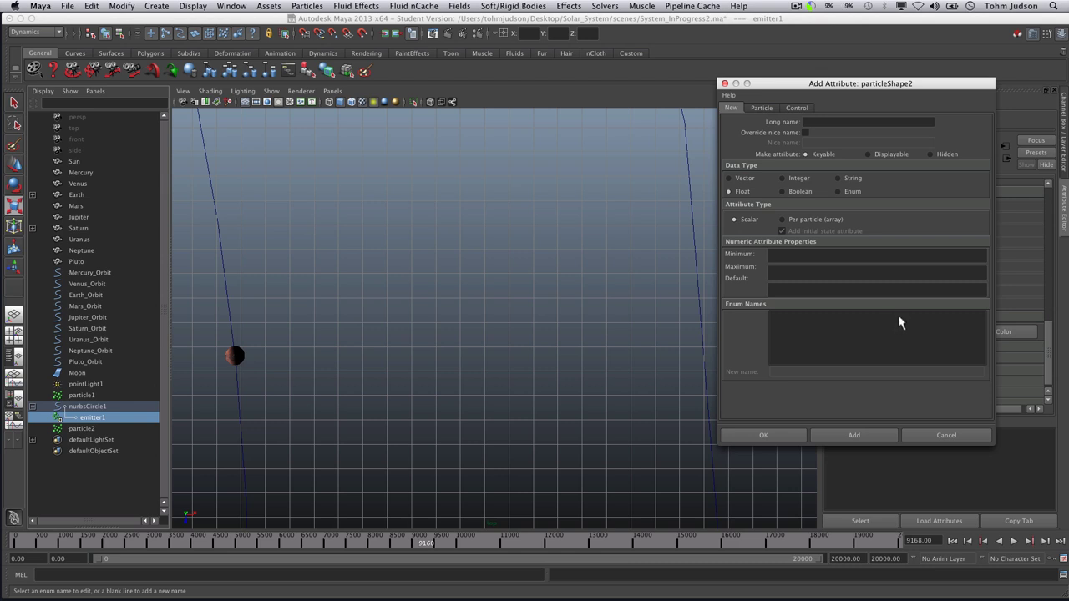
# - Add the built-in per-particle attribute radiusPP to particleShape2 from the Particle tab
pyautogui.click(795, 6)
pyautogui.click(808, 40)
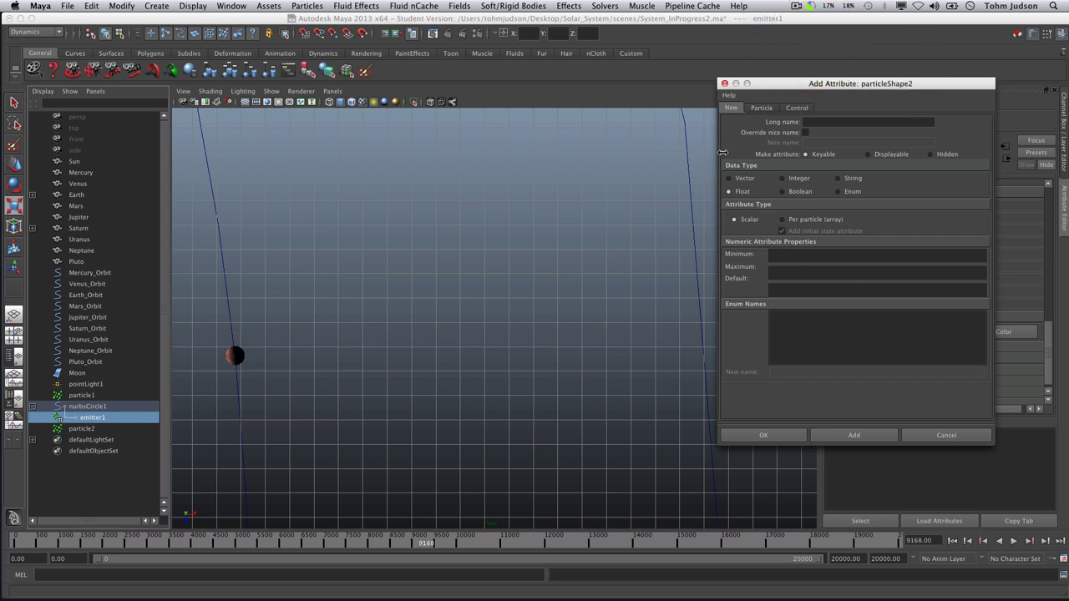
pyautogui.click(760, 109)
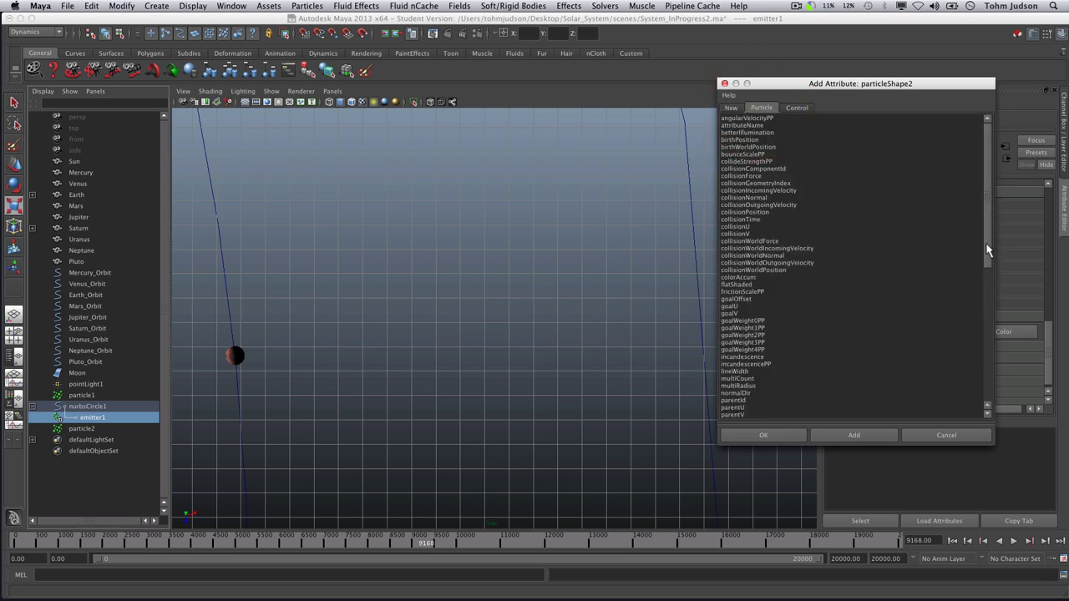
pyautogui.moveTo(985, 215); pyautogui.dragTo(986, 247)
pyautogui.click(745, 386)
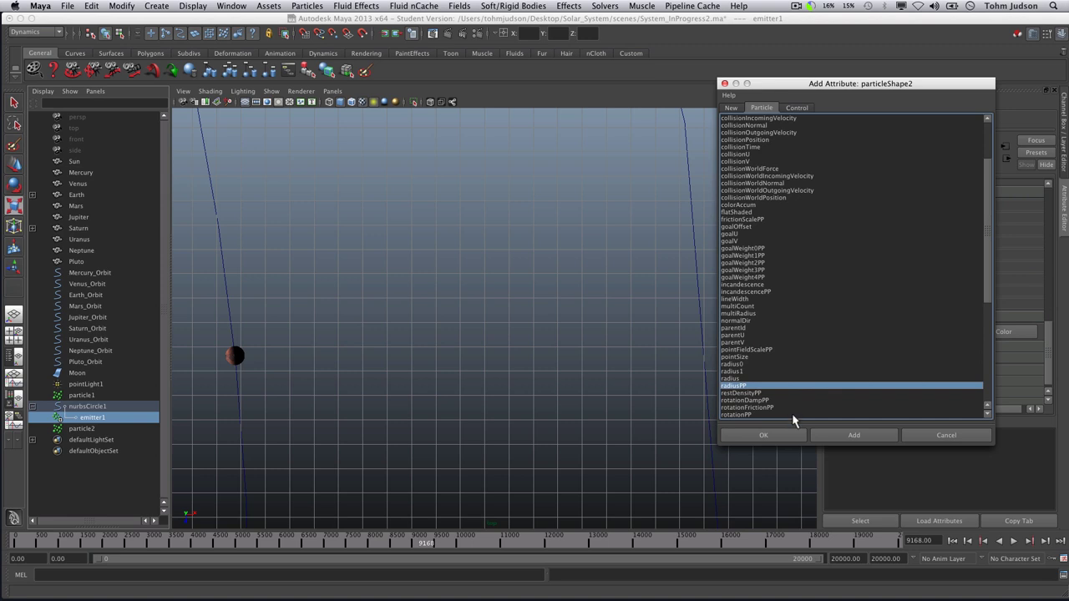
pyautogui.click(786, 437)
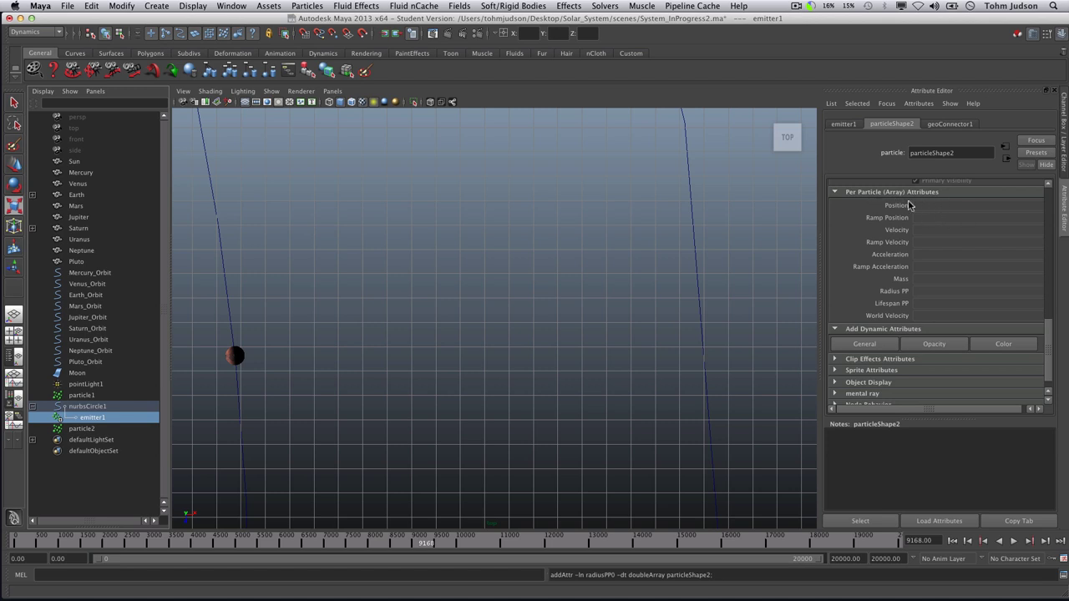
# - Open a Creation Expression for particleShape2's Radius PP attribute
pyautogui.click(922, 294)
pyautogui.rightClick(921, 298)
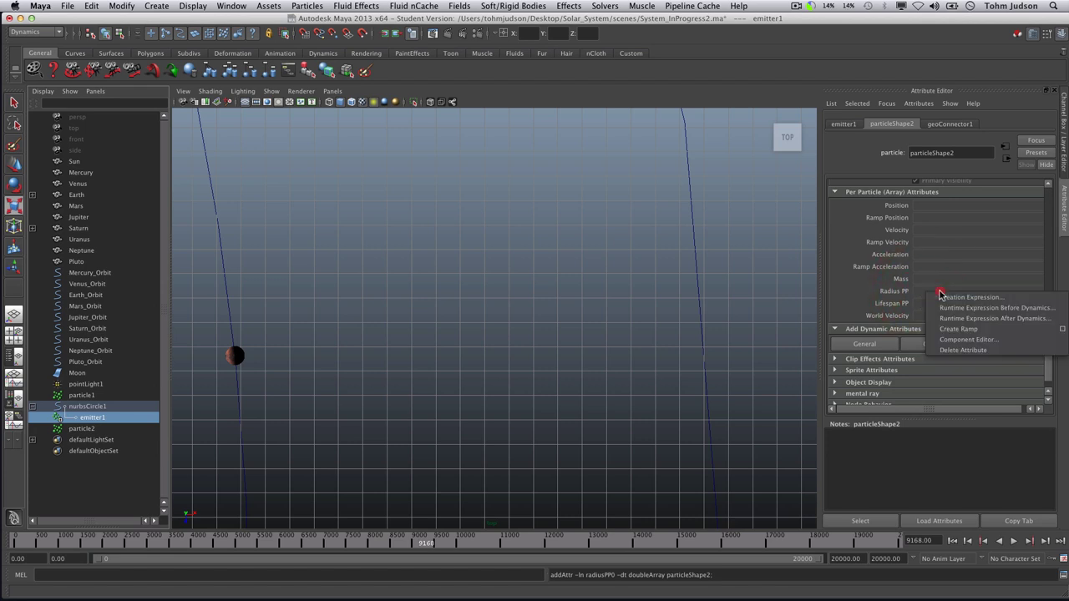
pyautogui.click(1023, 298)
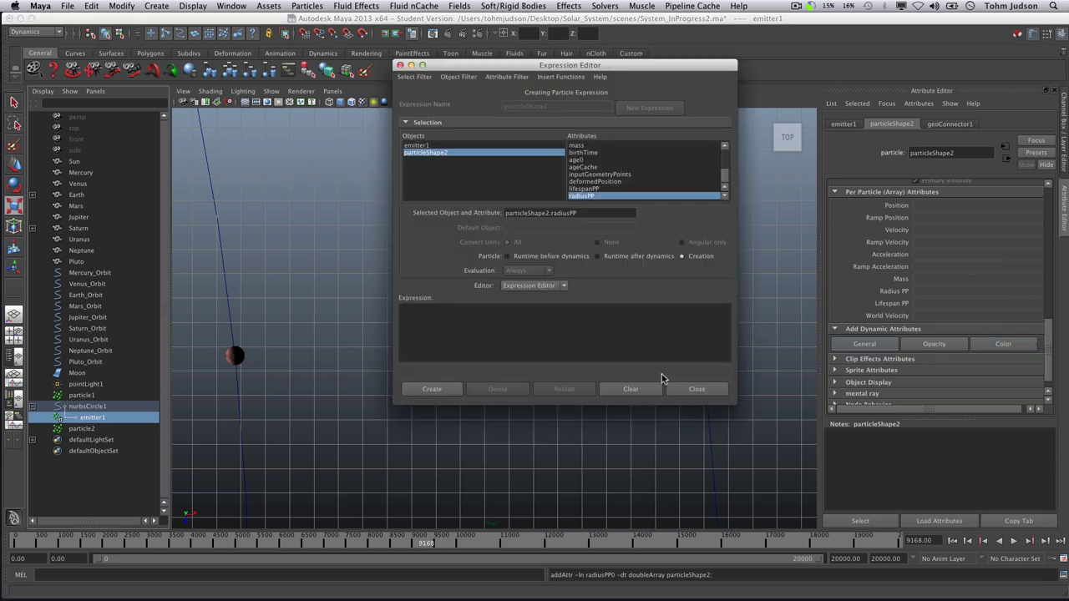
pyautogui.click(479, 331)
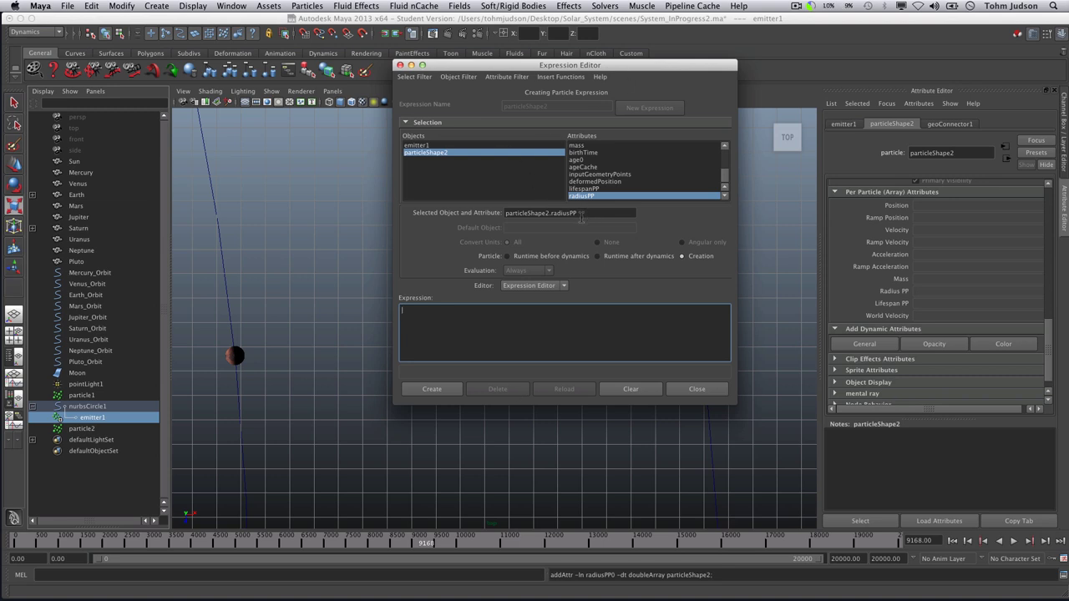
# - Enter particleShape2.radiusPP=rand (0.1, .1), create the expression and close the editor
pyautogui.moveTo(583, 216); pyautogui.dragTo(477, 211)
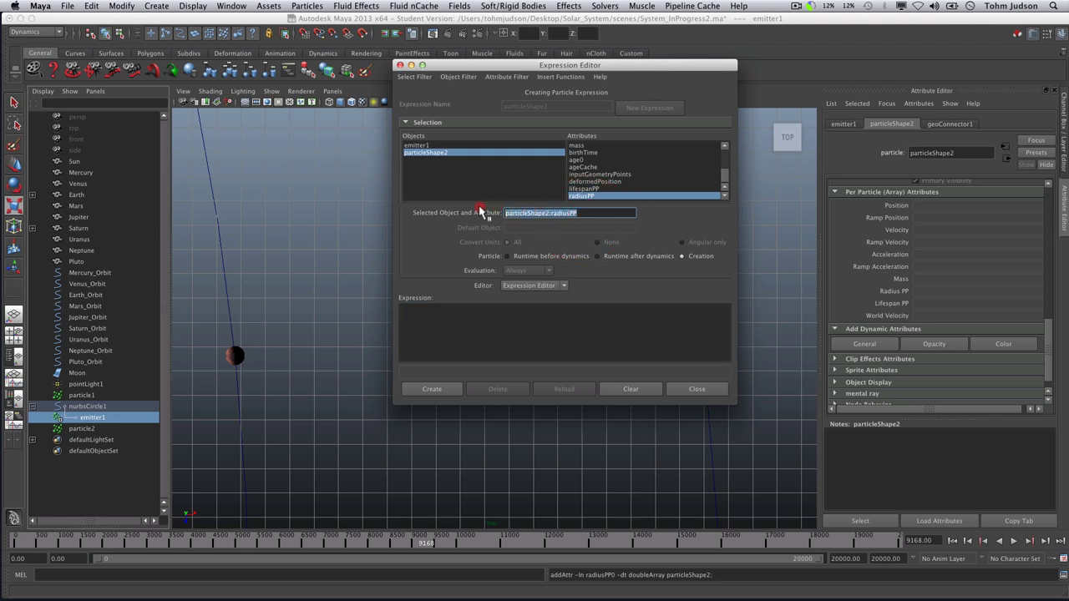
pyautogui.press('super+c')
pyautogui.click(429, 316)
pyautogui.press('super+v')
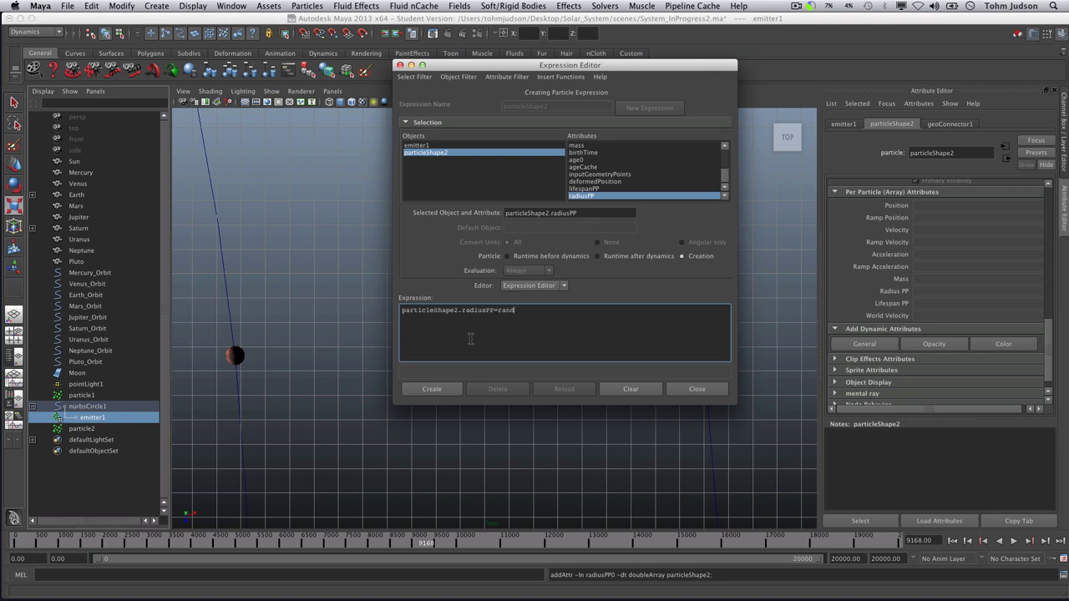
pyautogui.write('(0.1, .1')
pyautogui.write(')')
pyautogui.click(434, 389)
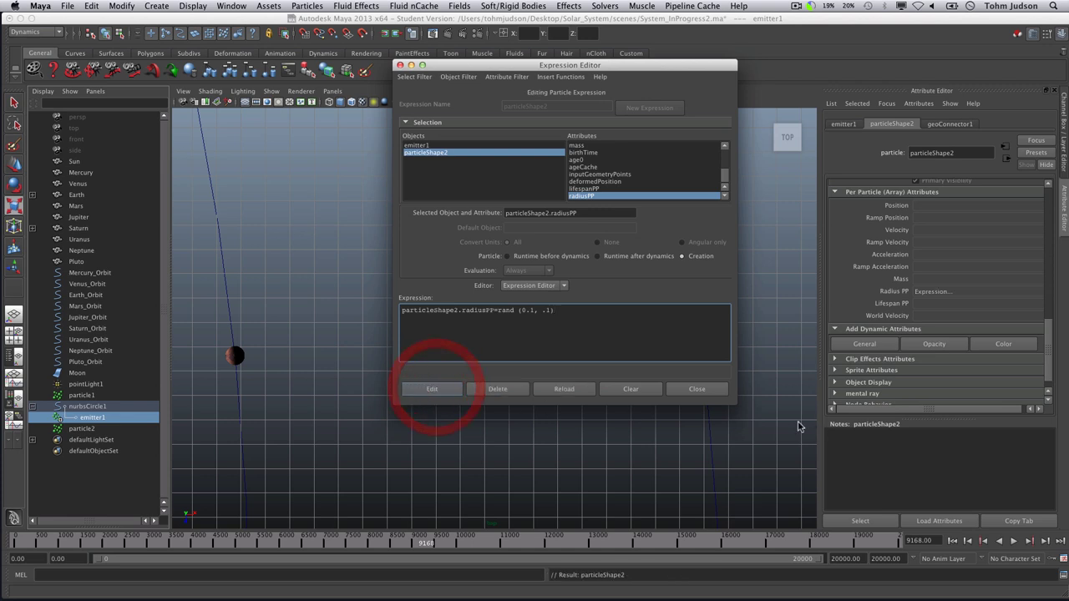
pyautogui.click(700, 389)
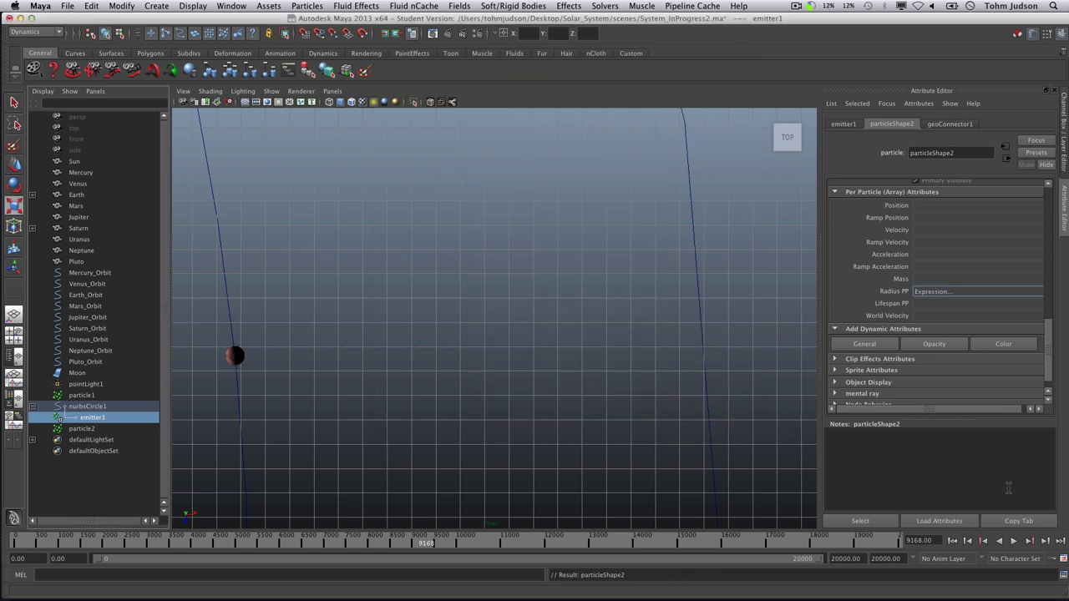
# - Rewind to frame 0, play back to watch sphere particles emit, then rewind to frame 0
pyautogui.click(952, 541)
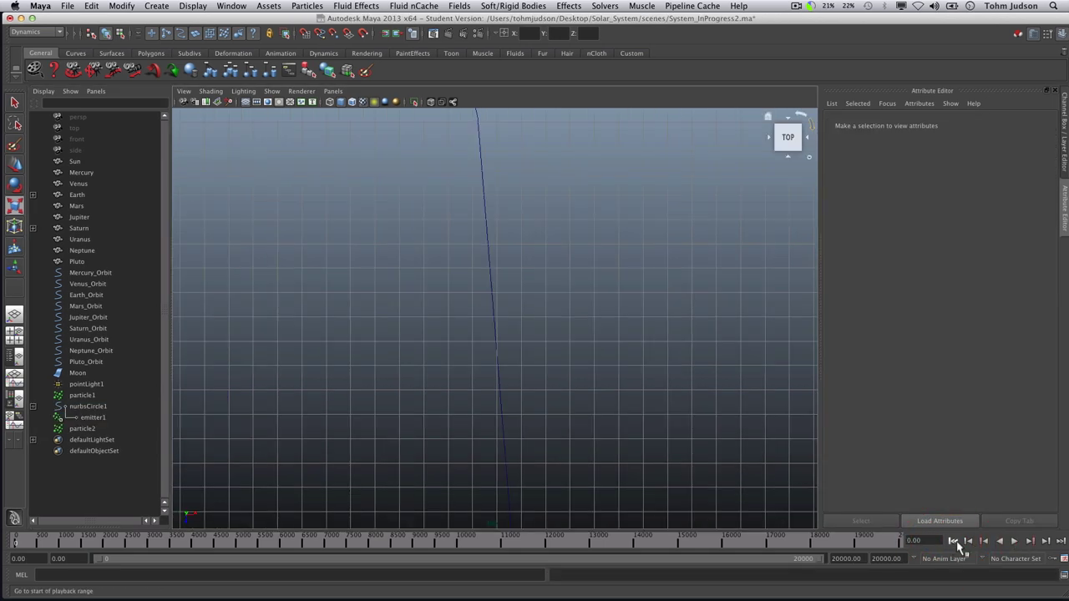
pyautogui.click(1014, 541)
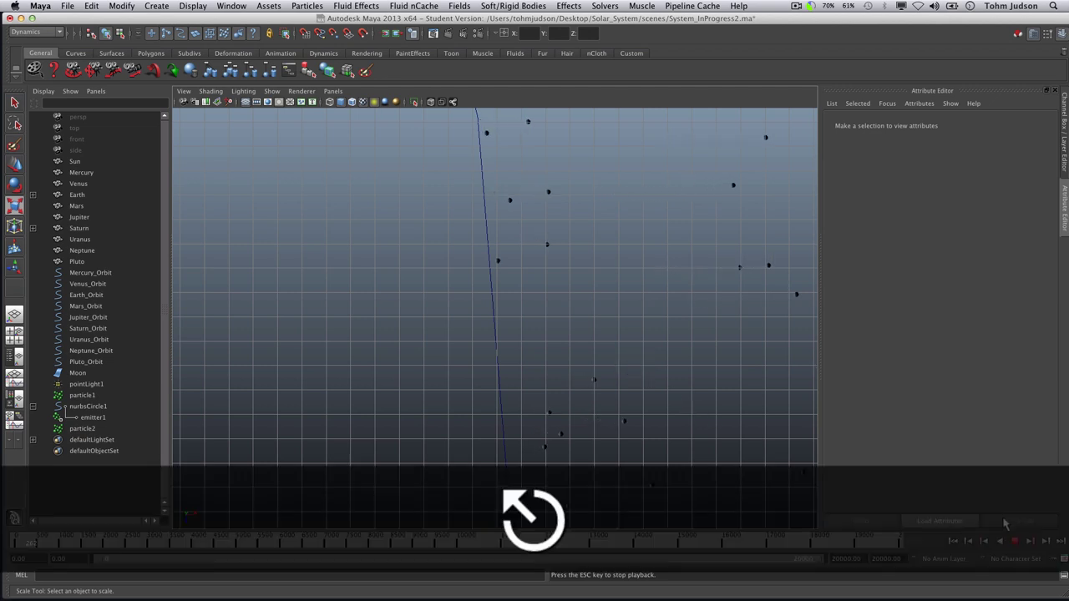
pyautogui.click(952, 541)
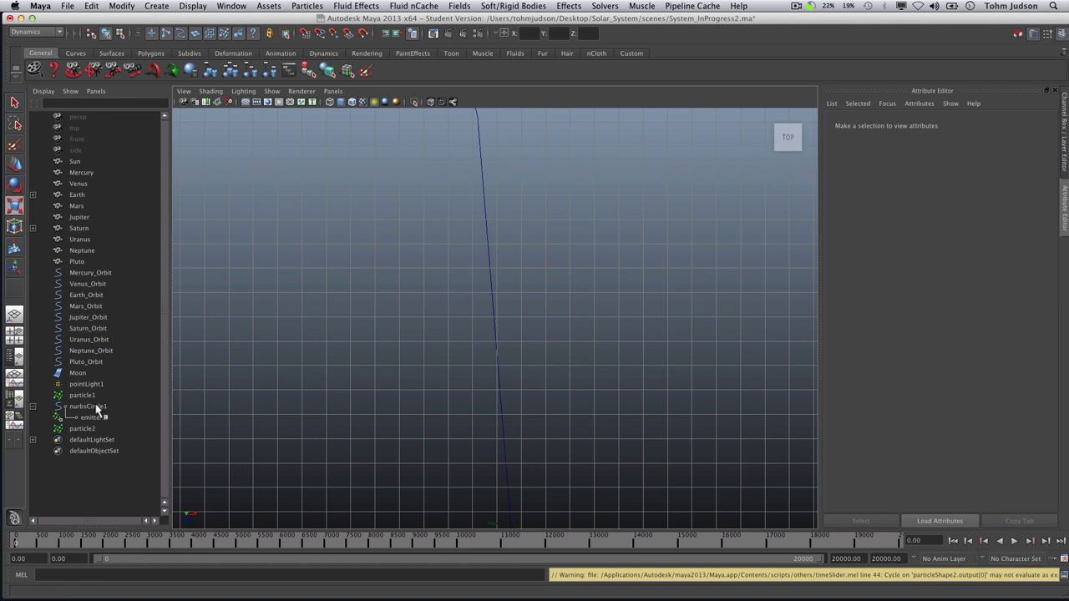
# - Select nurbsCircle1 and create a Volume Axis field, volumeAxisField1
pyautogui.click(100, 406)
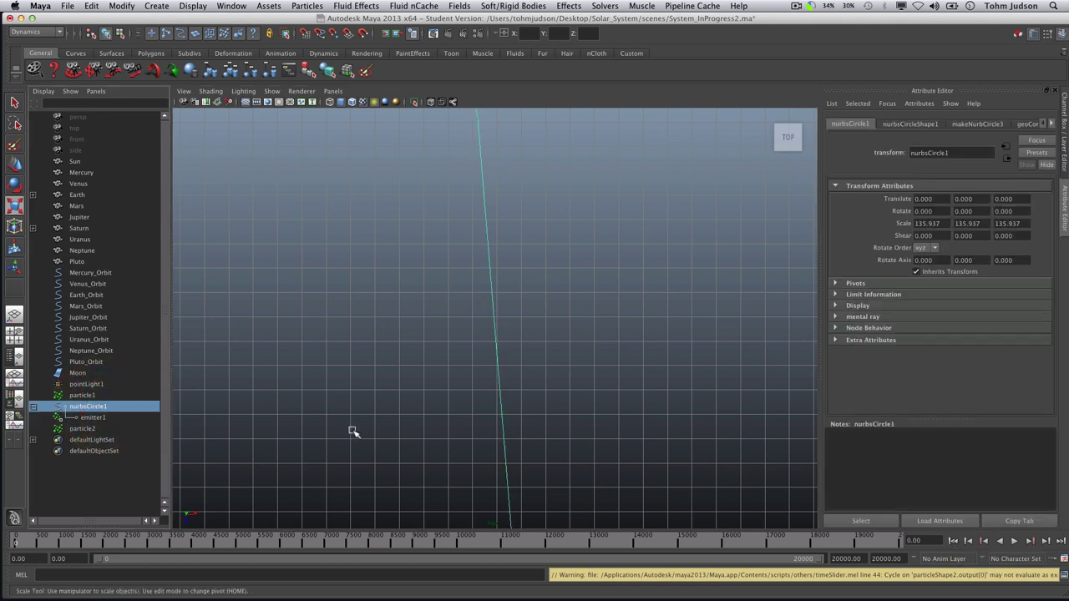
pyautogui.click(459, 6)
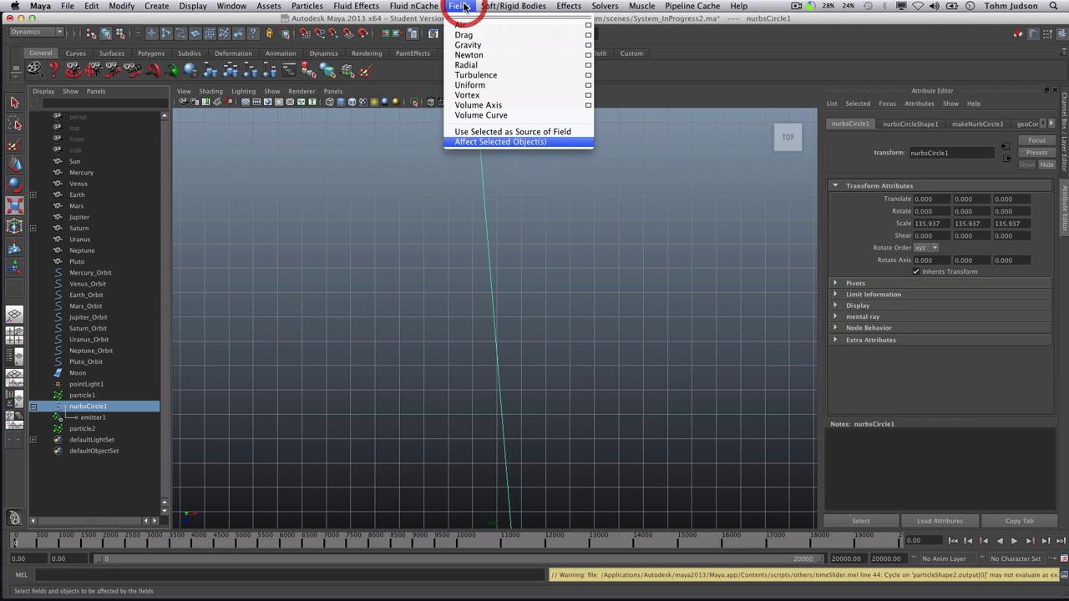
pyautogui.click(481, 117)
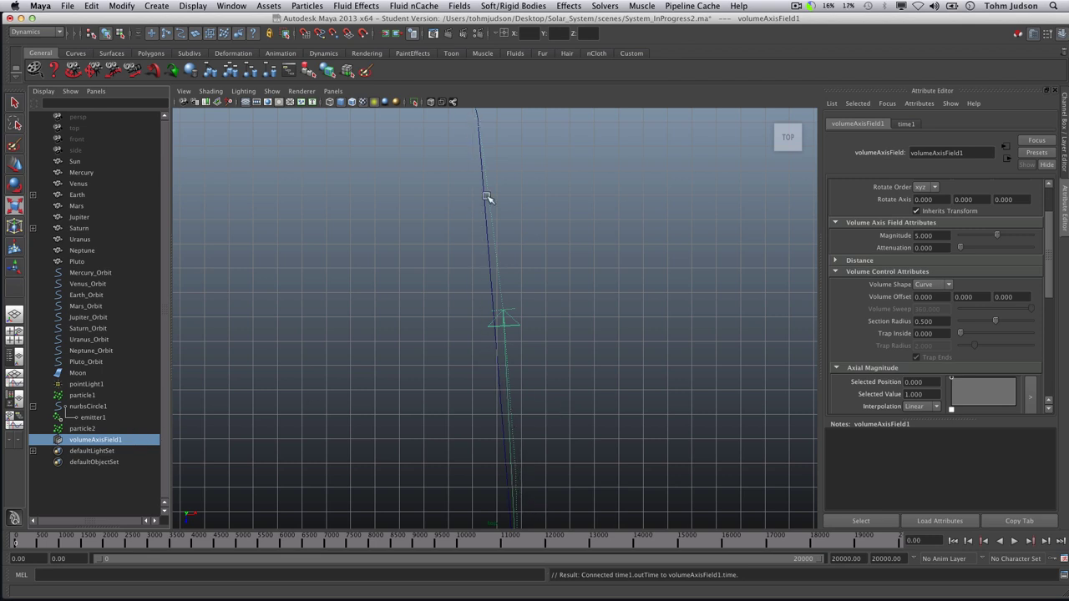
# - Add particle2 to the selection and make volumeAxisField1 affect it
pyautogui.keyDown('shift'); pyautogui.click(90, 430); pyautogui.keyUp('shift')
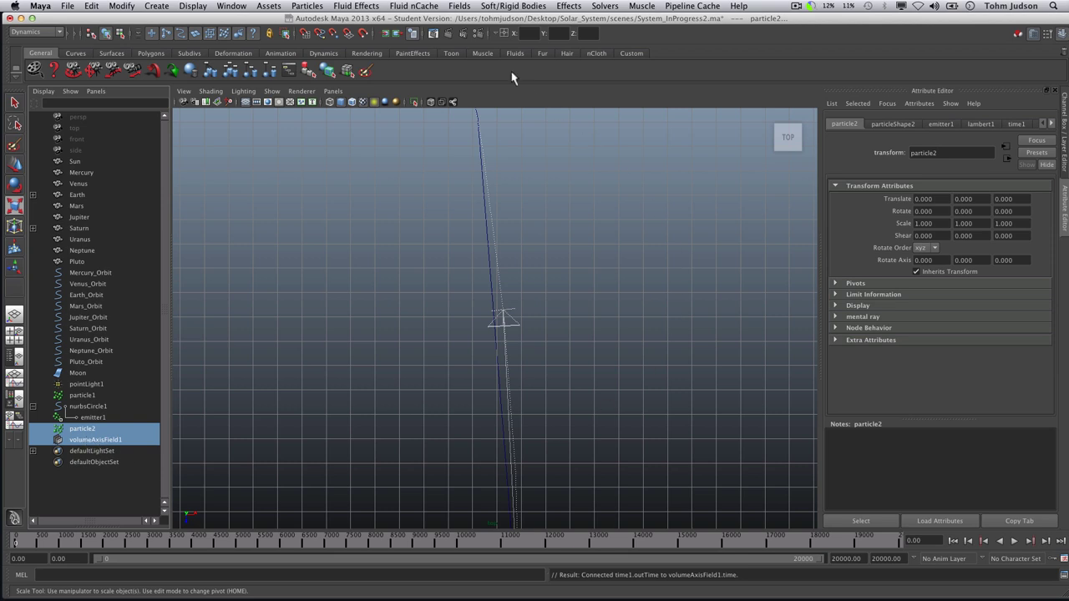
pyautogui.click(469, 5)
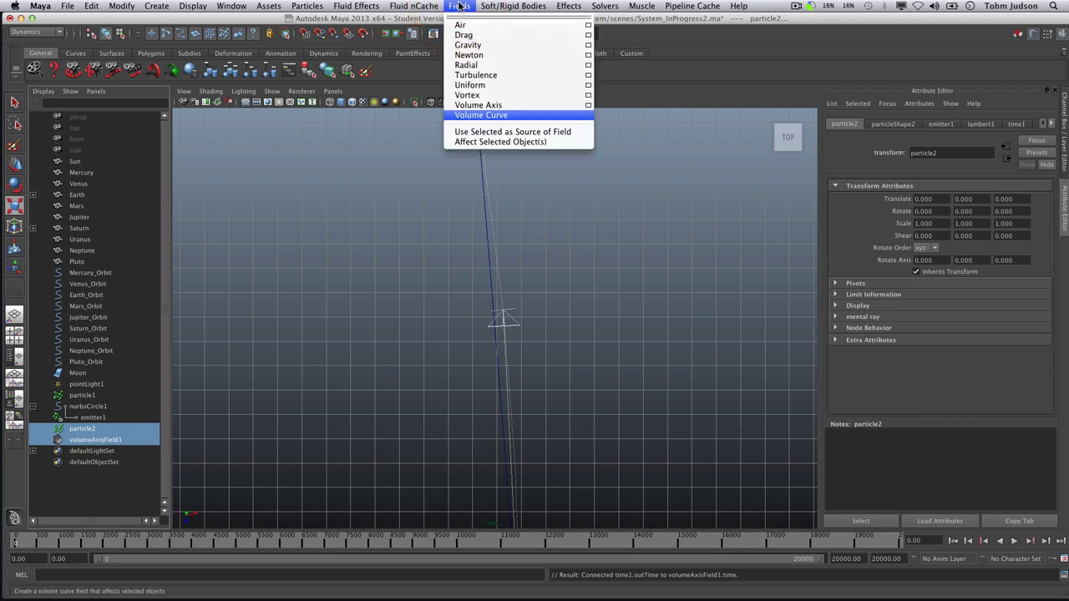
pyautogui.click(491, 142)
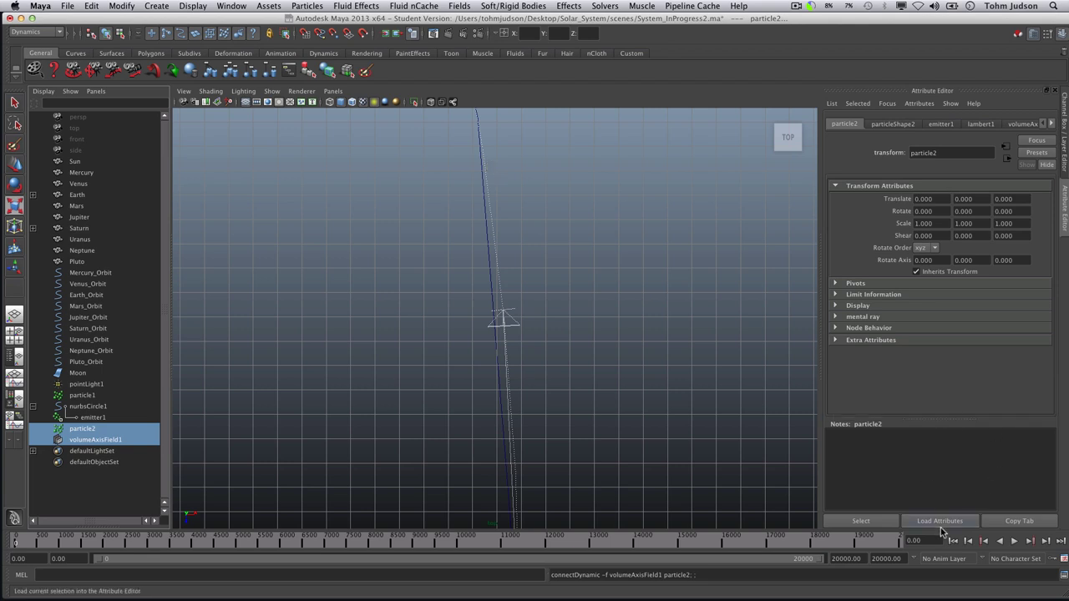
pyautogui.click(1002, 541)
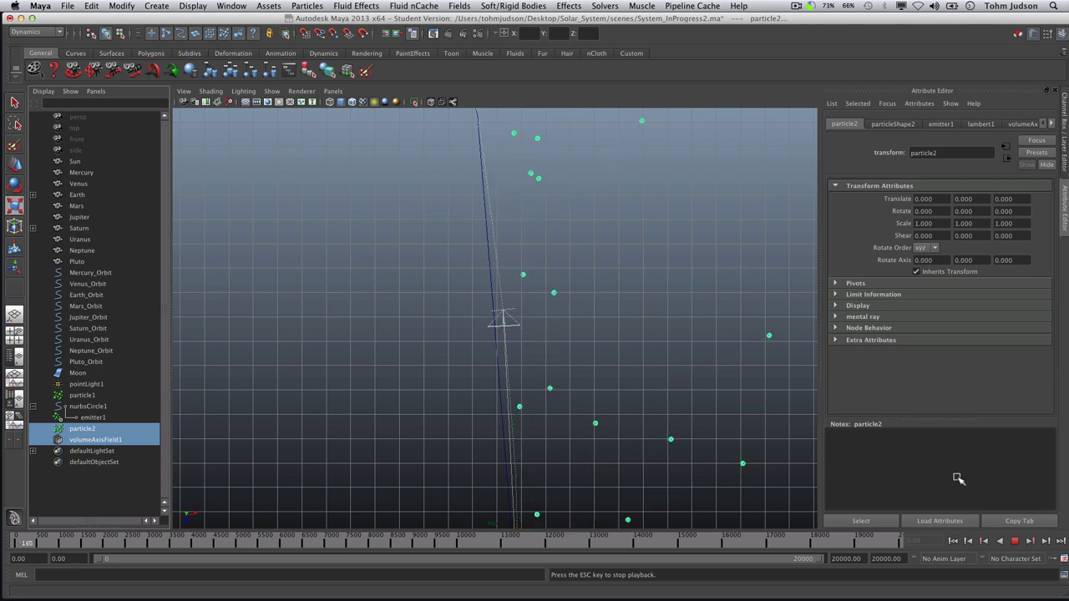
pyautogui.click(1014, 541)
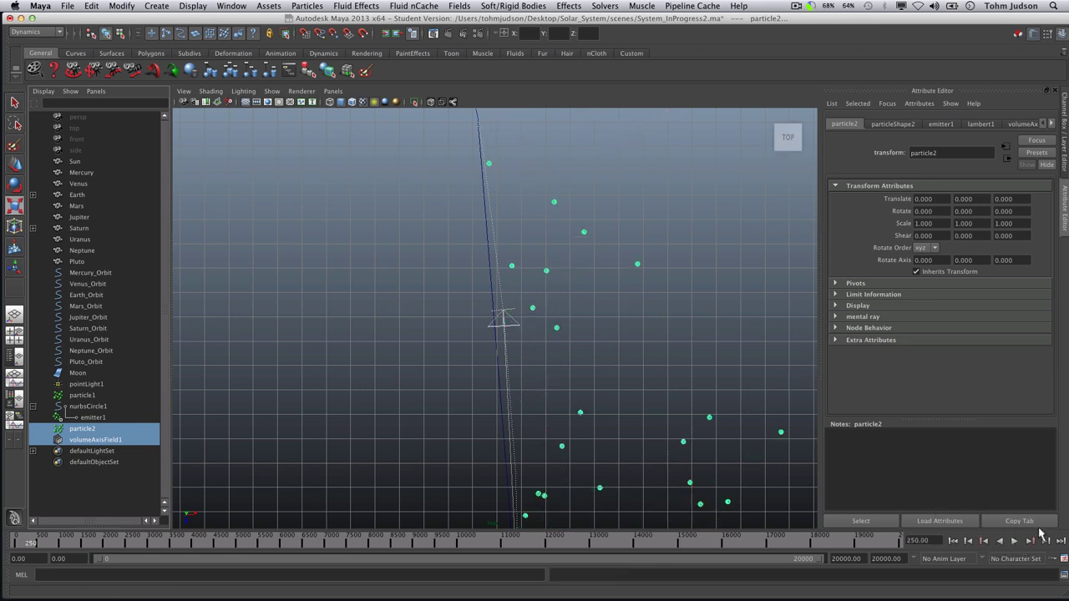
pyautogui.click(952, 541)
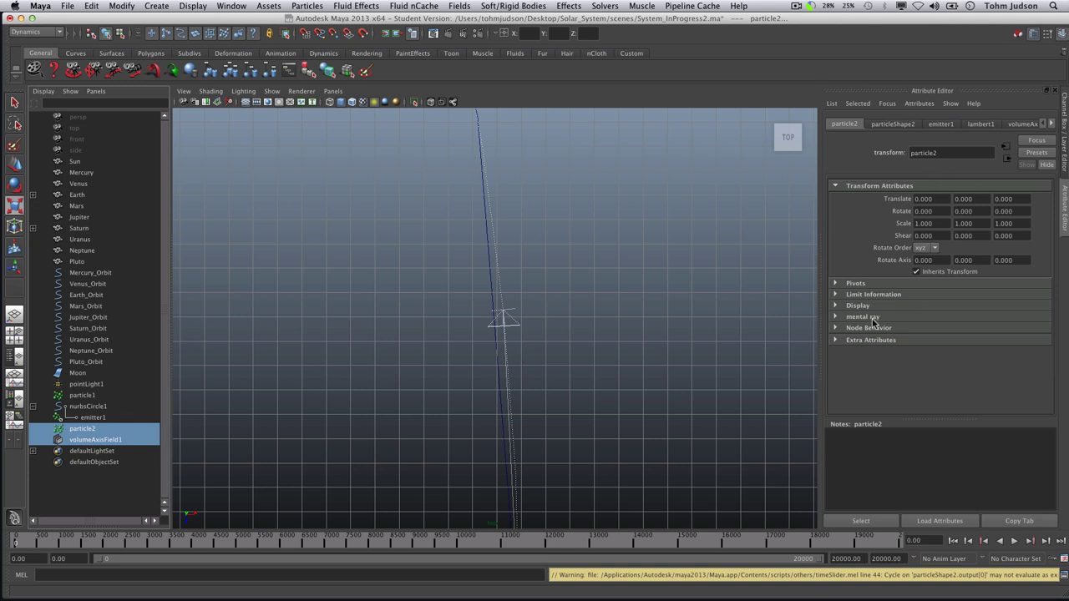
# - Set volumeAxisField1's Trap Inside to 1.000
pyautogui.click(92, 440)
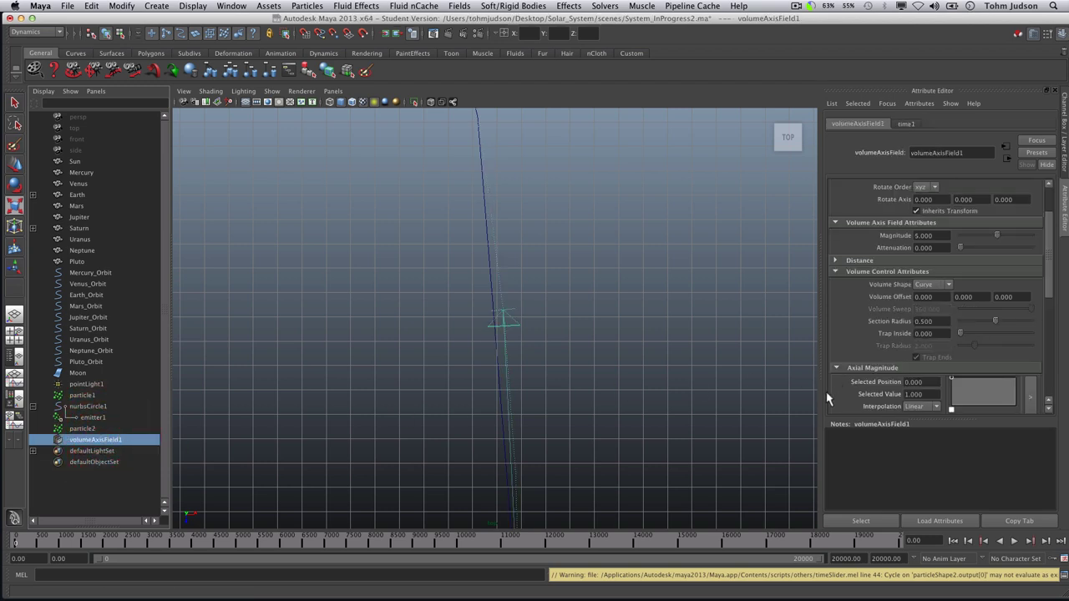
pyautogui.click(935, 333)
pyautogui.write('1')
pyautogui.press('Return')
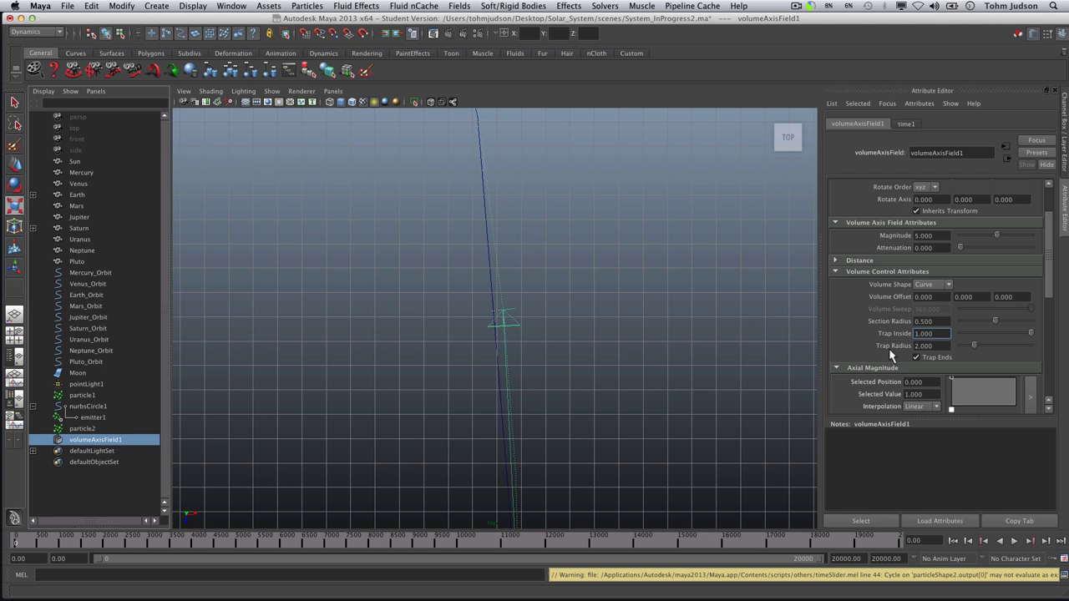
# - Replay the simulation from the start, then select the particle2 particles
pyautogui.click(955, 541)
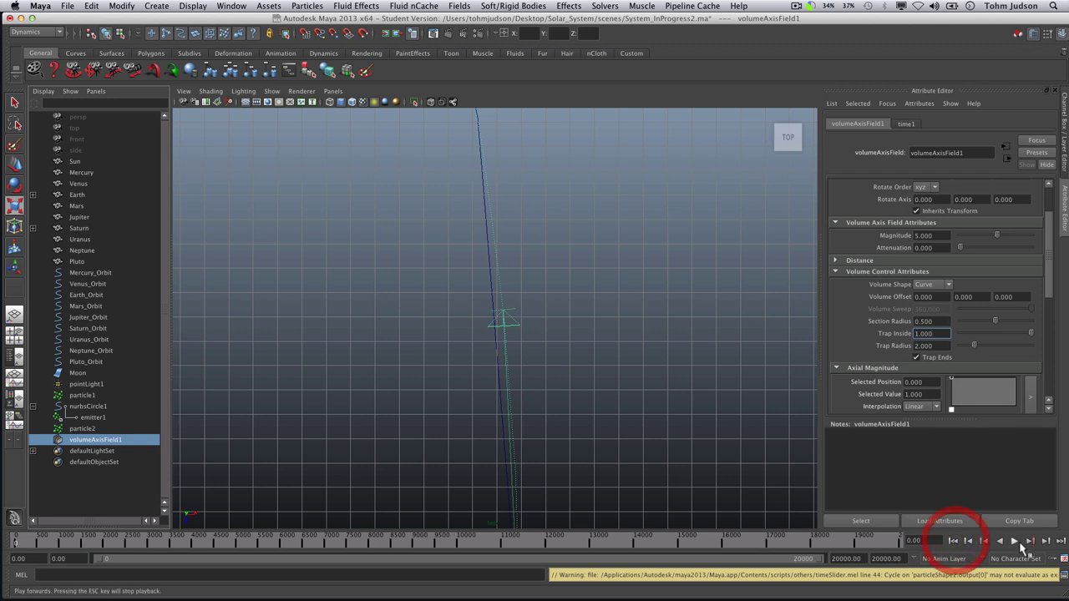
pyautogui.click(1014, 541)
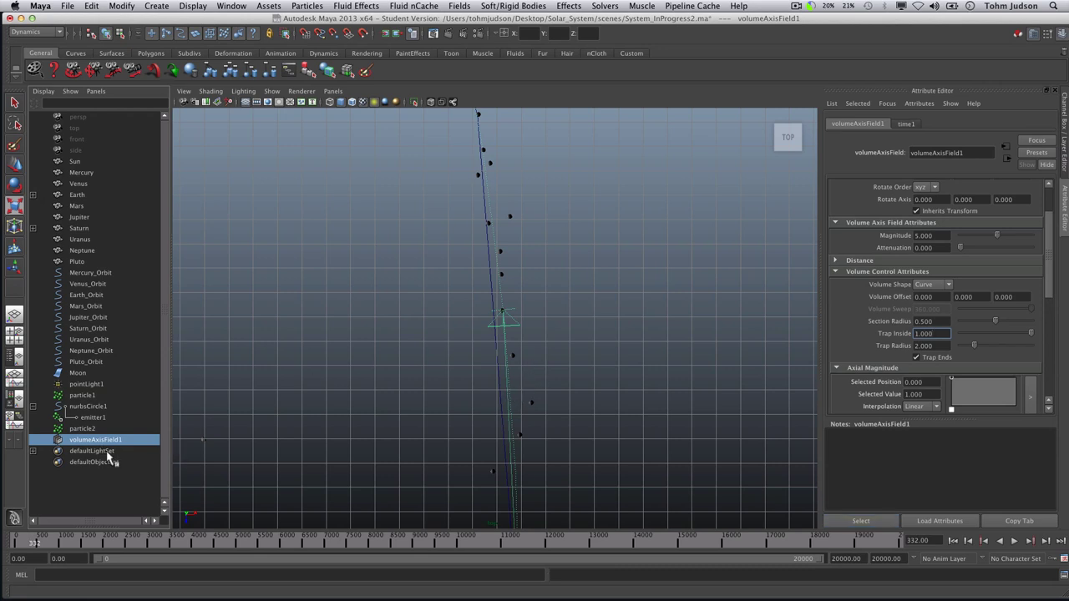
pyautogui.click(110, 427)
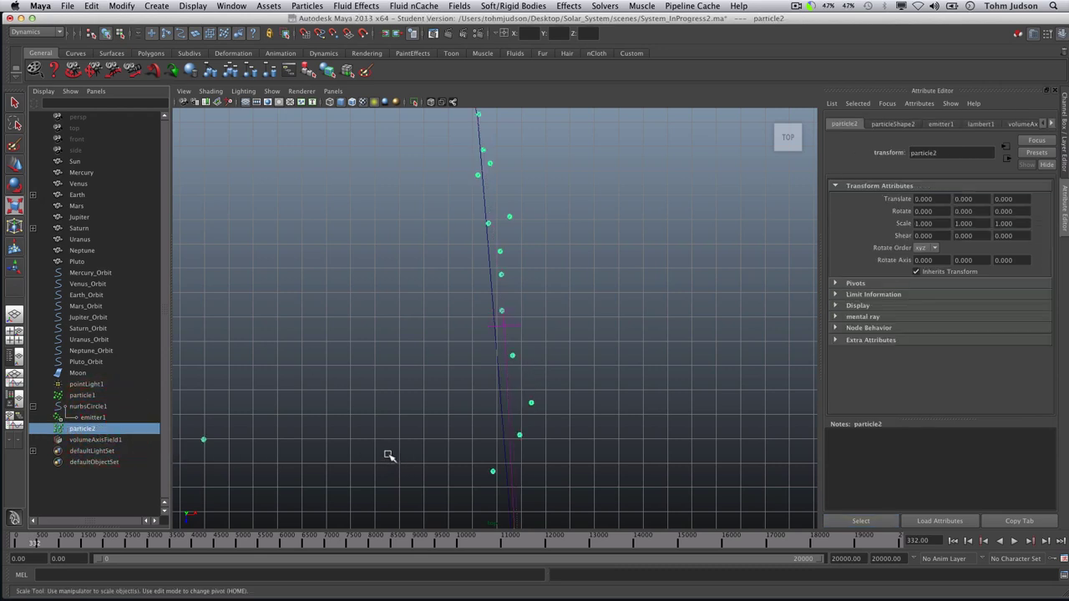
# - Lower particleShape2's Conserve from 1 to 0
pyautogui.click(893, 125)
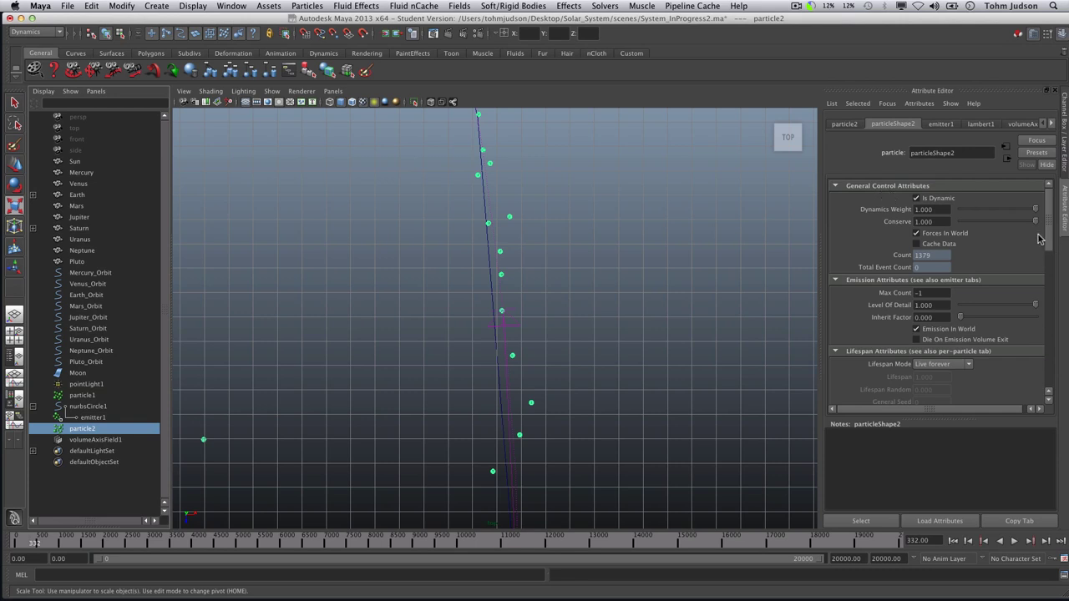
pyautogui.moveTo(1035, 221); pyautogui.dragTo(924, 224)
# - Test-run the particle simulation from frame 0, stop it and rewind to the start
pyautogui.click(953, 541)
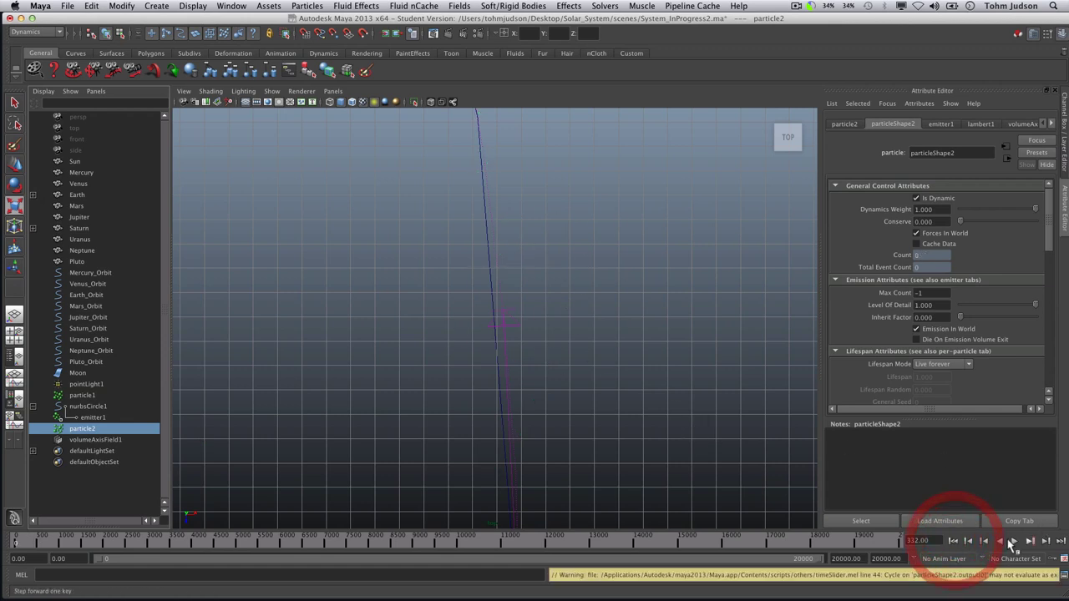
pyautogui.click(1015, 541)
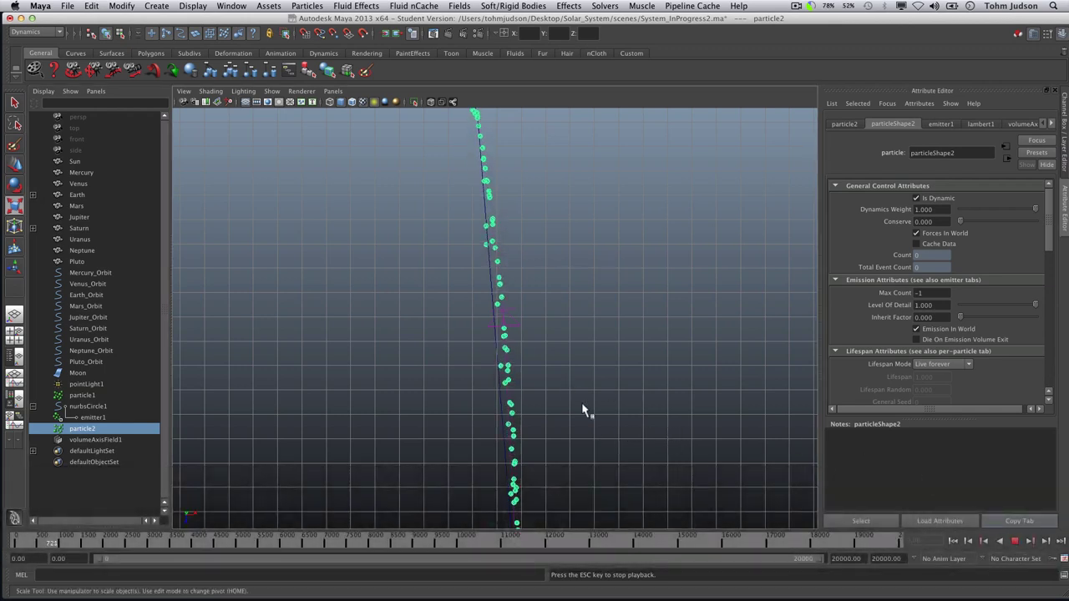
pyautogui.press('Escape')
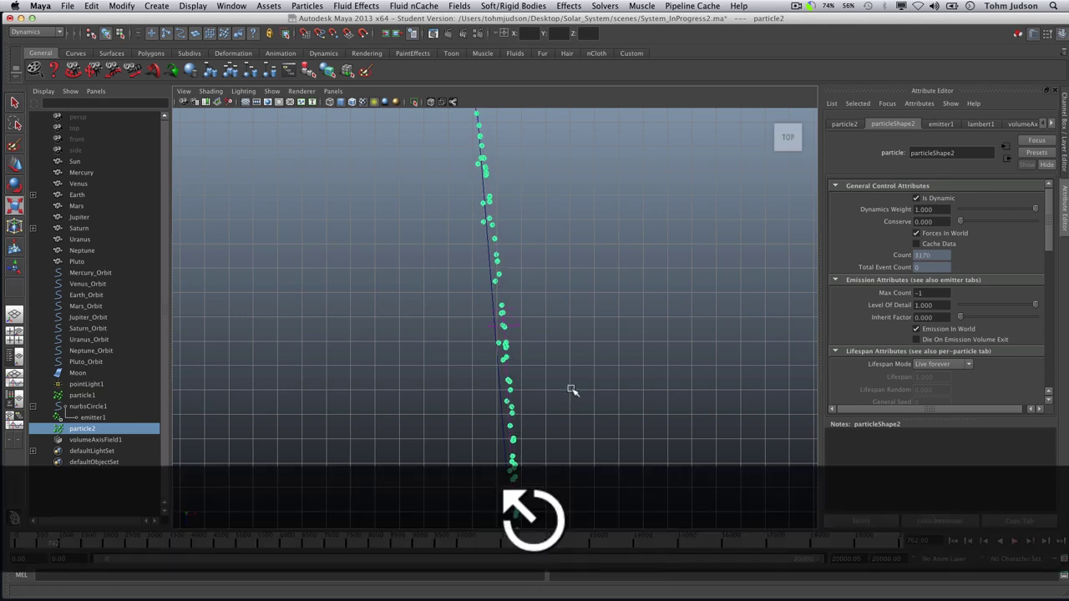
pyautogui.click(953, 541)
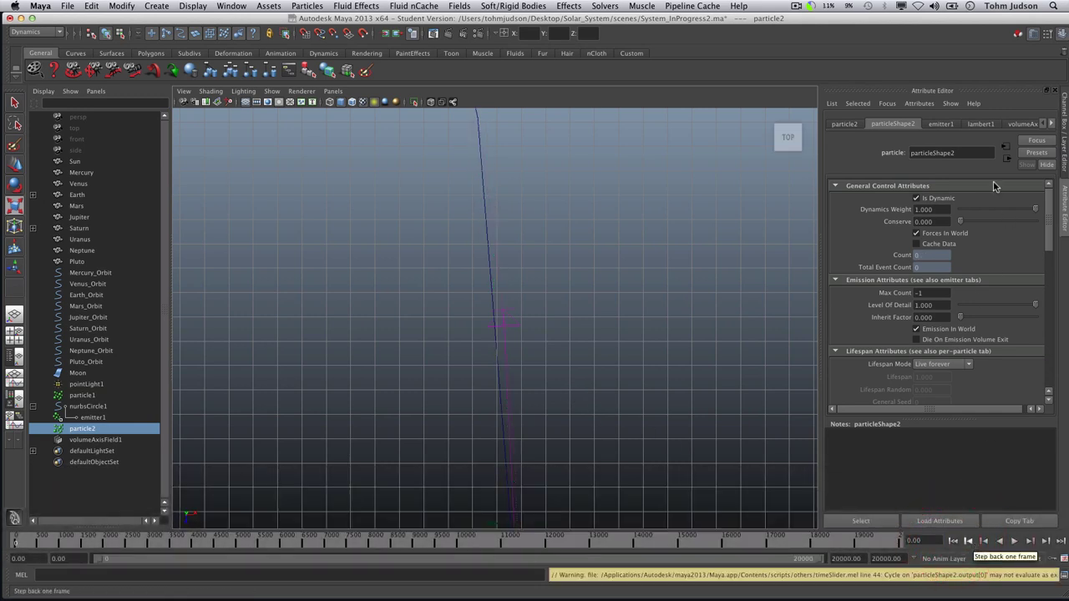
# - Bring up volumeAxisField1's Volume Speed attributes
pyautogui.moveTo(1051, 224); pyautogui.dragTo(1052, 250)
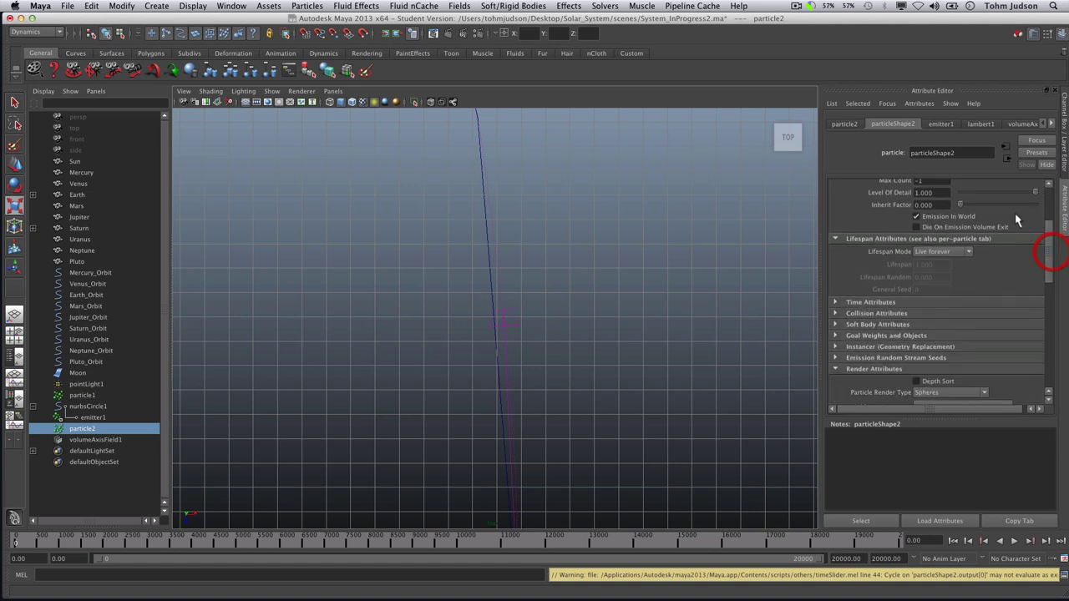
pyautogui.click(795, 6)
pyautogui.click(860, 35)
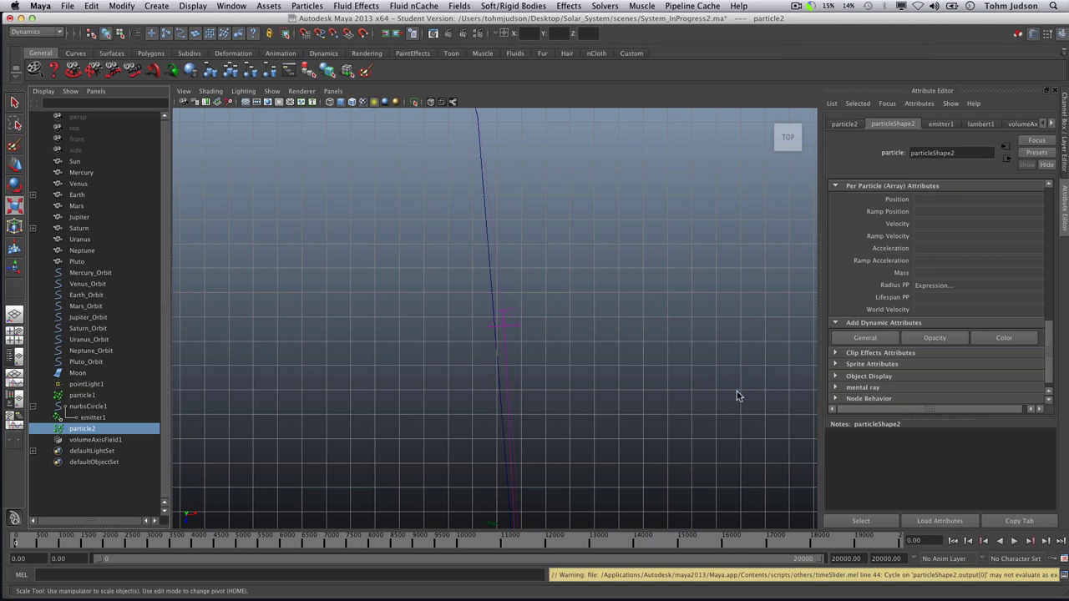
# - Give volumeAxisField1 an Along Axis speed of 0.5 and play the particles
pyautogui.click(111, 441)
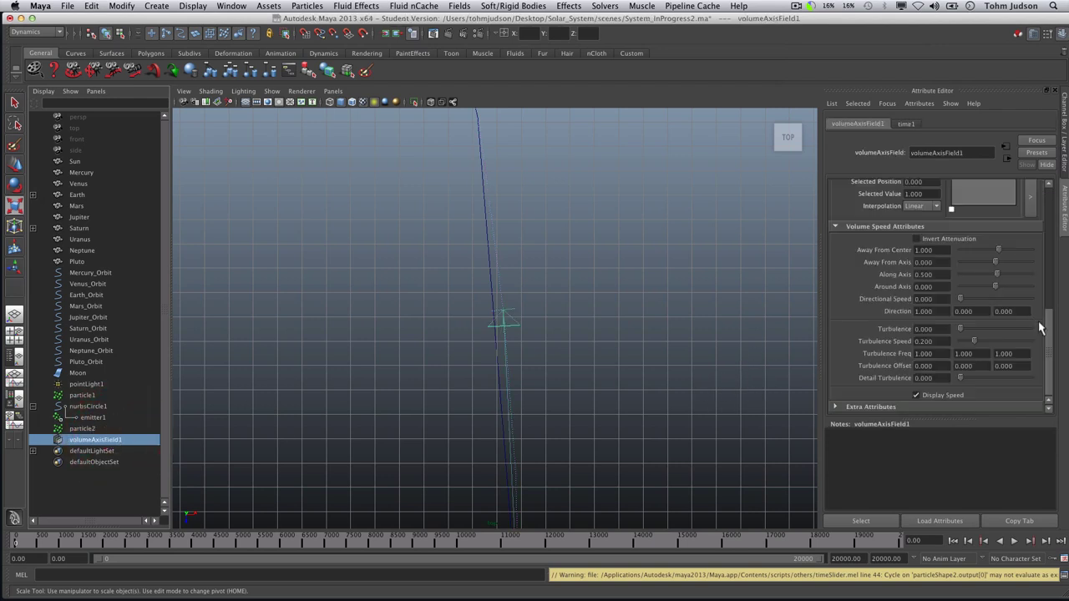
pyautogui.moveTo(1049, 333)
pyautogui.mouseDown()
pyautogui.moveTo(1052, 195)
pyautogui.moveTo(1051, 332)
pyautogui.mouseUp()
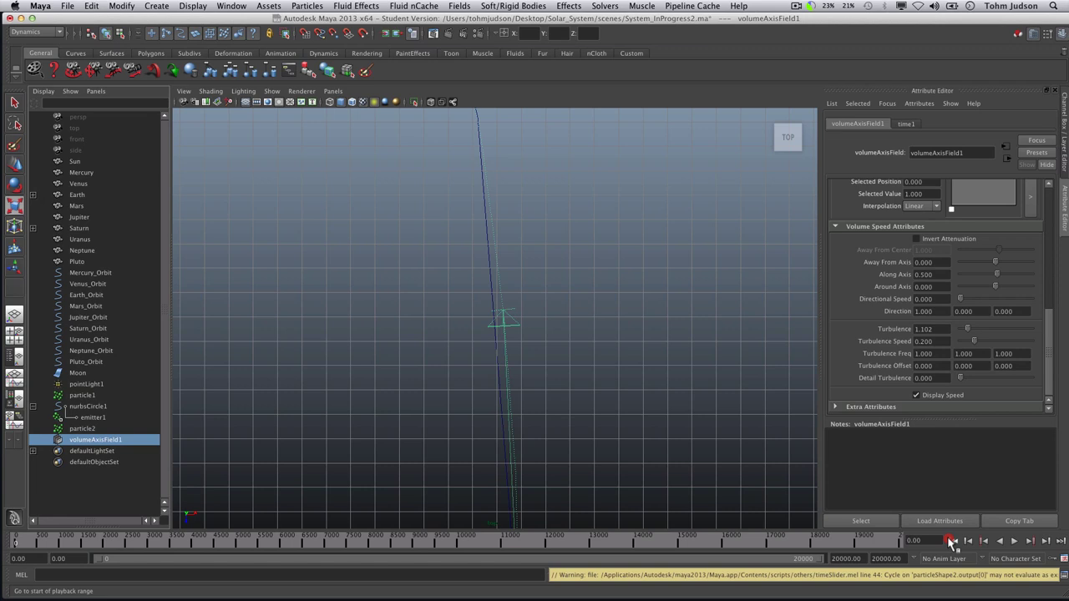
pyautogui.click(1013, 541)
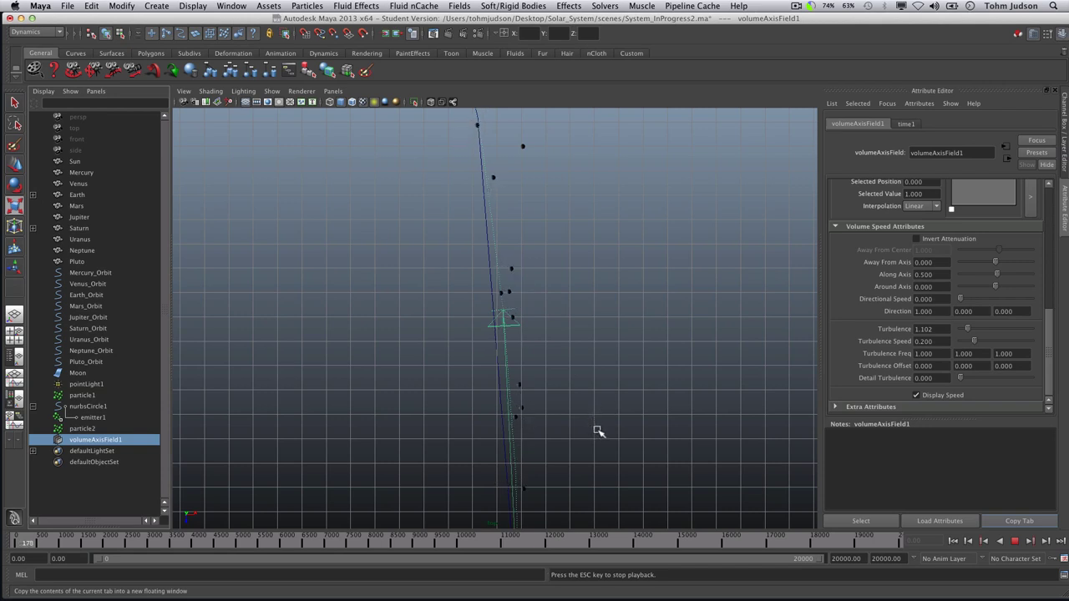
# - Set the field's Turbulence to 0.500 and replay the simulation from the start
pyautogui.click(966, 328)
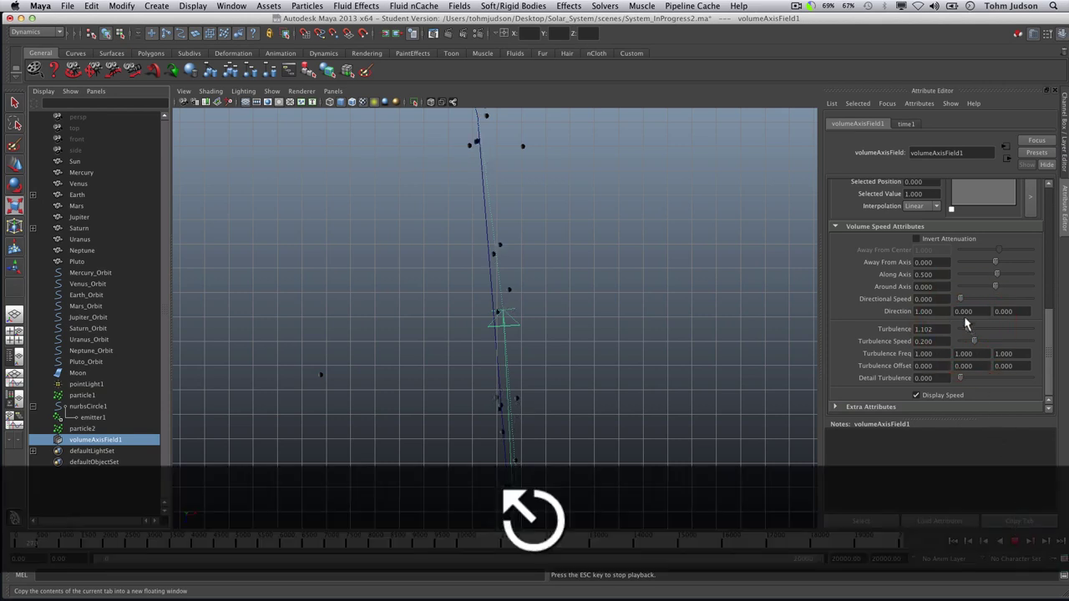
pyautogui.moveTo(966, 323); pyautogui.dragTo(969, 333)
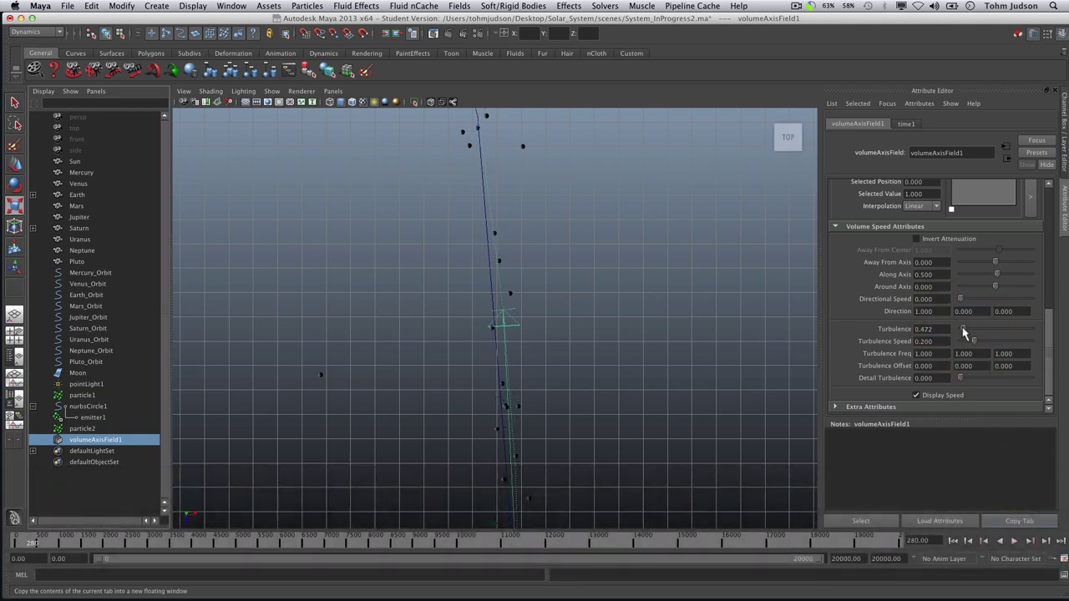
pyautogui.click(927, 329)
pyautogui.write('0.500')
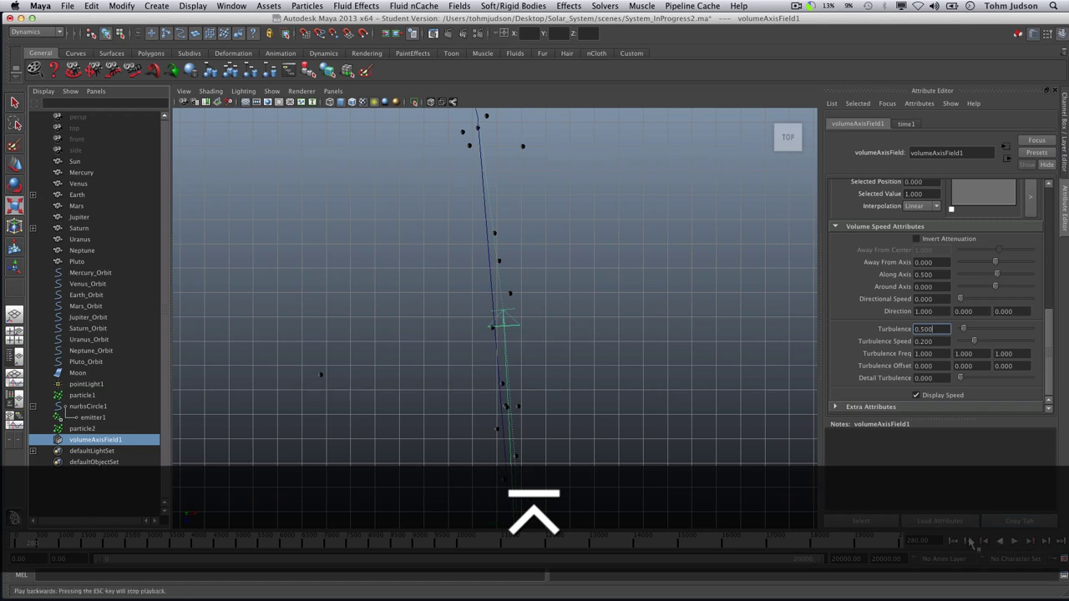
pyautogui.click(1016, 542)
pyautogui.click(1015, 542)
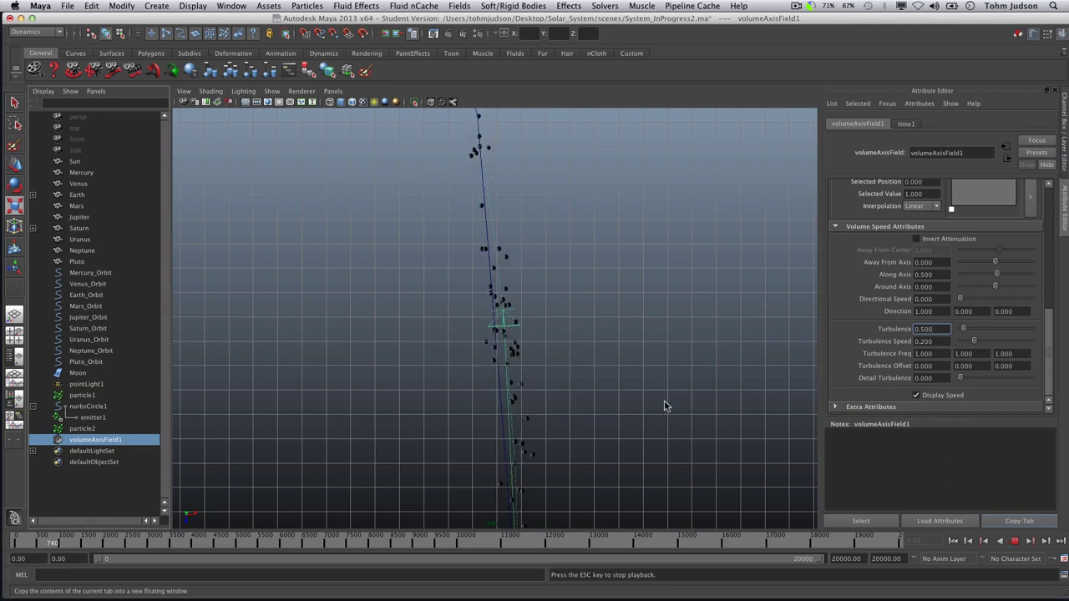
# - Stop playback and save particle2's current positions as its initial state
pyautogui.press('Escape')
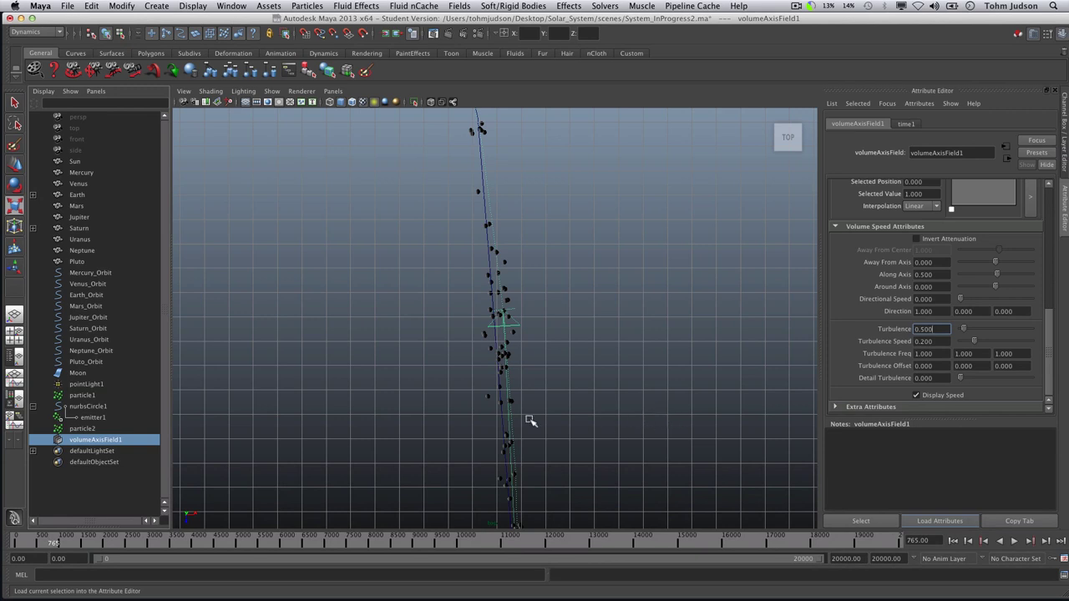
pyautogui.click(90, 429)
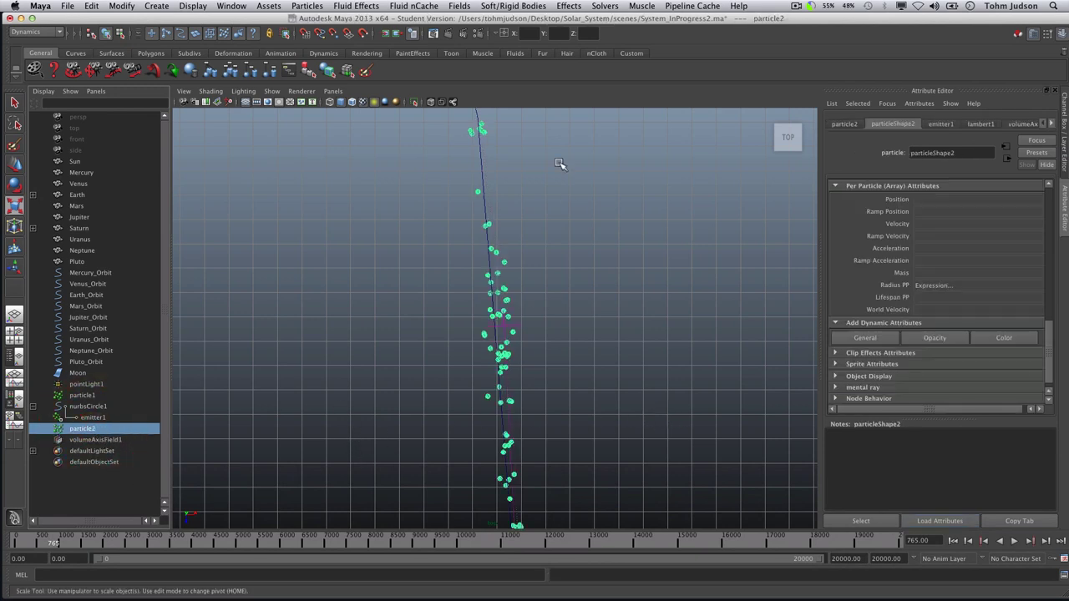
pyautogui.click(513, 6)
pyautogui.moveTo(605, 6)
pyautogui.moveTo(614, 27)
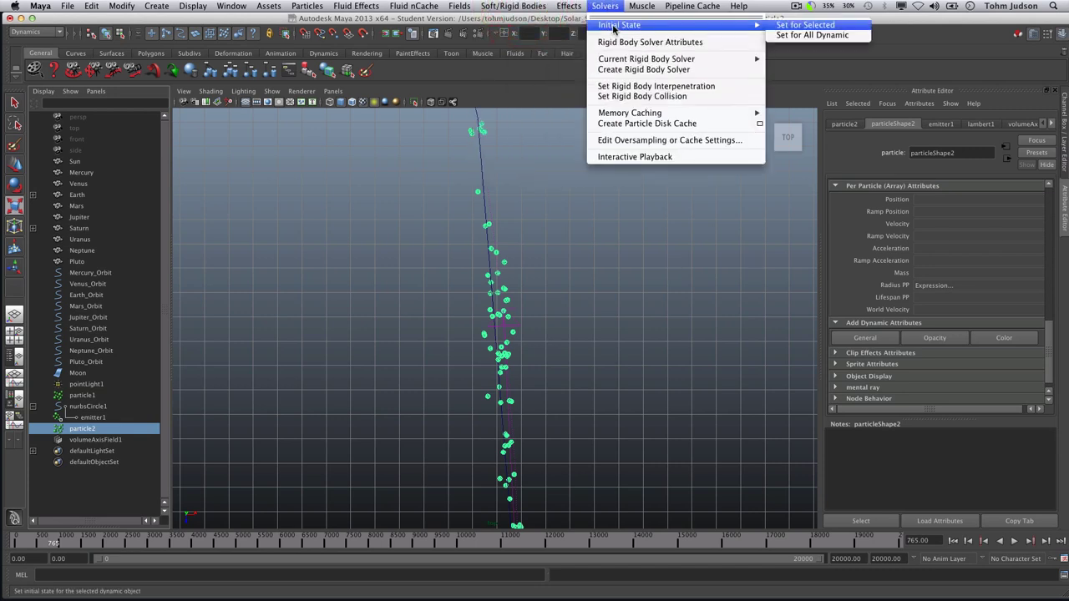
pyautogui.click(804, 25)
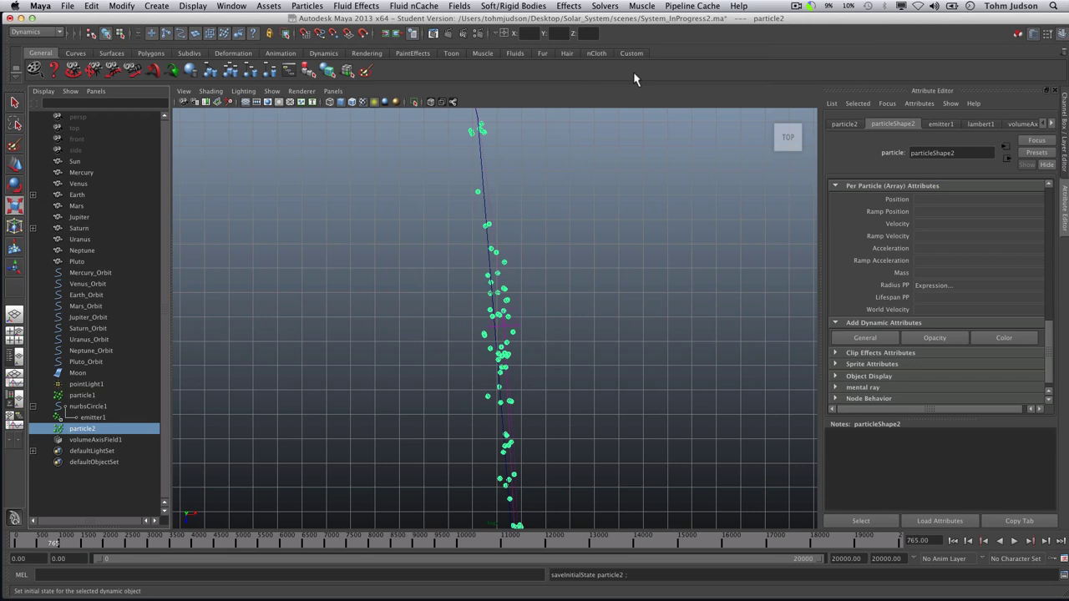
# - Delete emitter1 and step the timeline back one frame
pyautogui.click(106, 415)
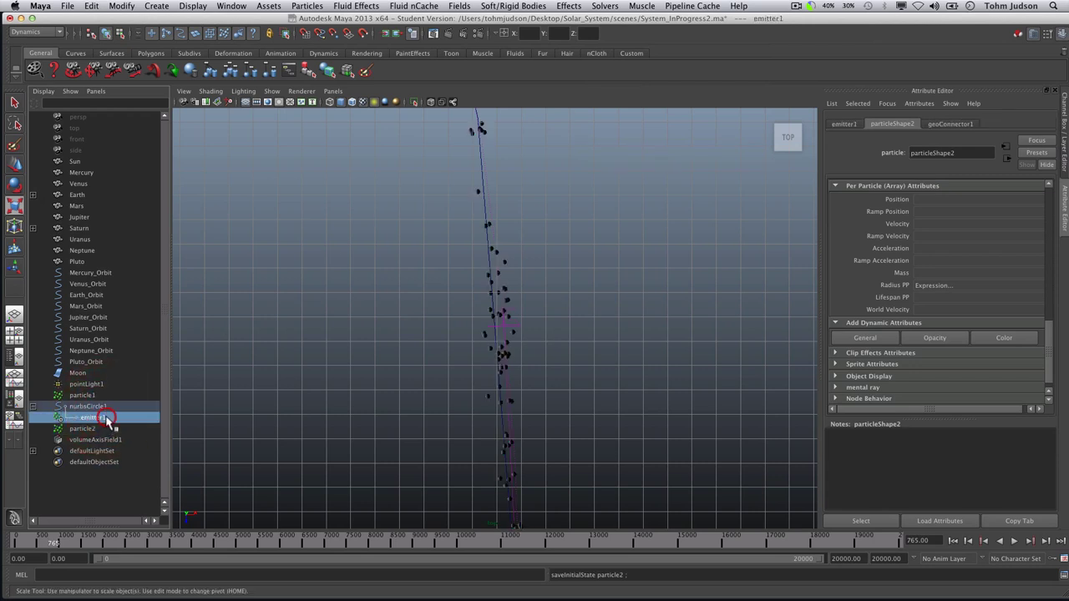
pyautogui.press('Delete')
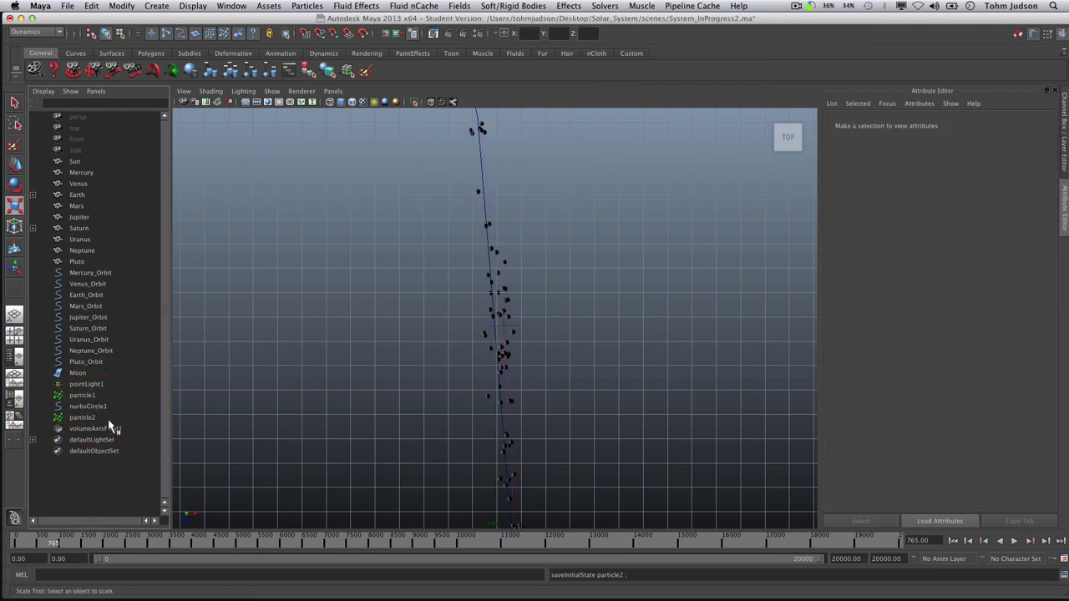
pyautogui.click(968, 540)
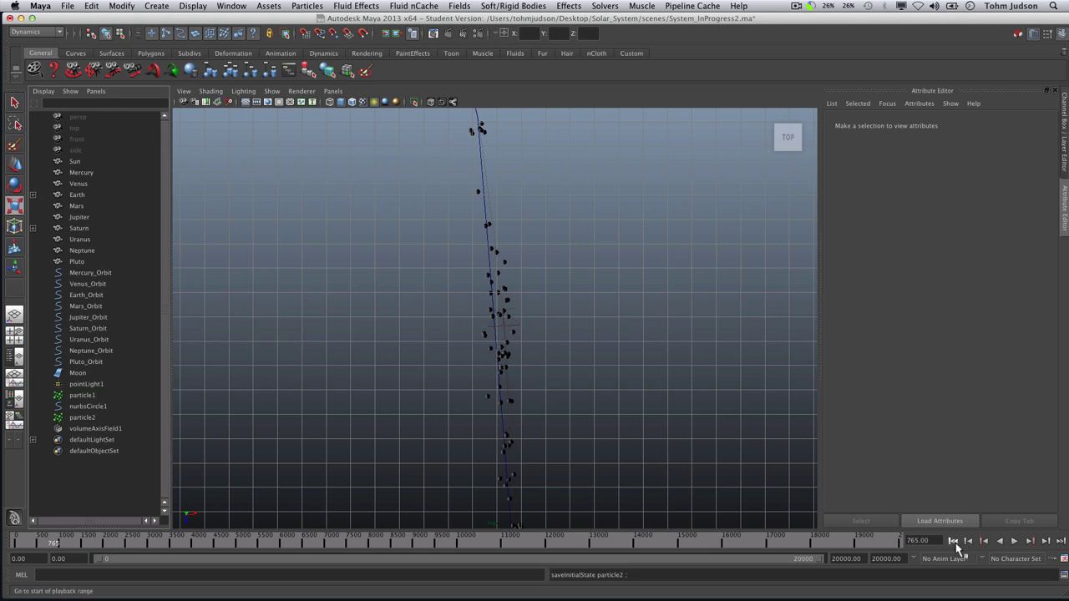
# - Play the simulation from the saved state, then select and frame the Sun
pyautogui.click(1014, 541)
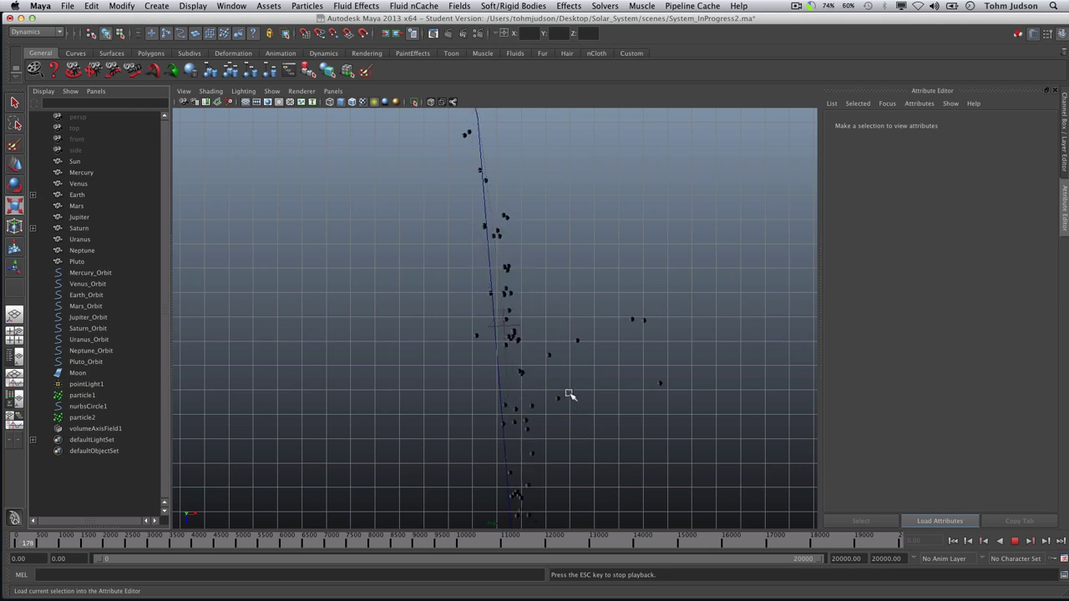
pyautogui.click(75, 161)
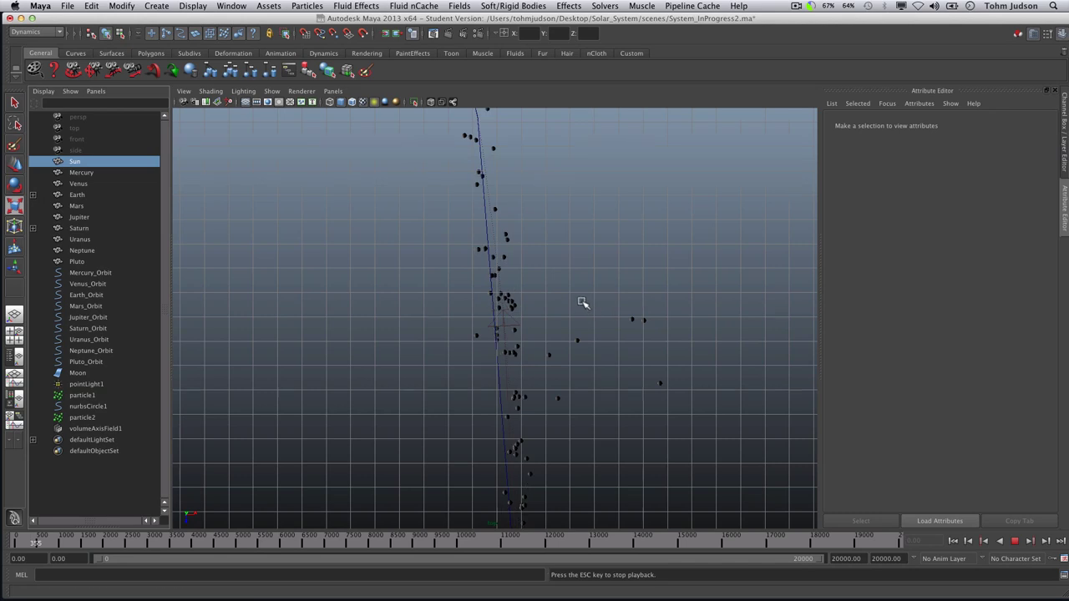
pyautogui.press('f')
pyautogui.press('r')
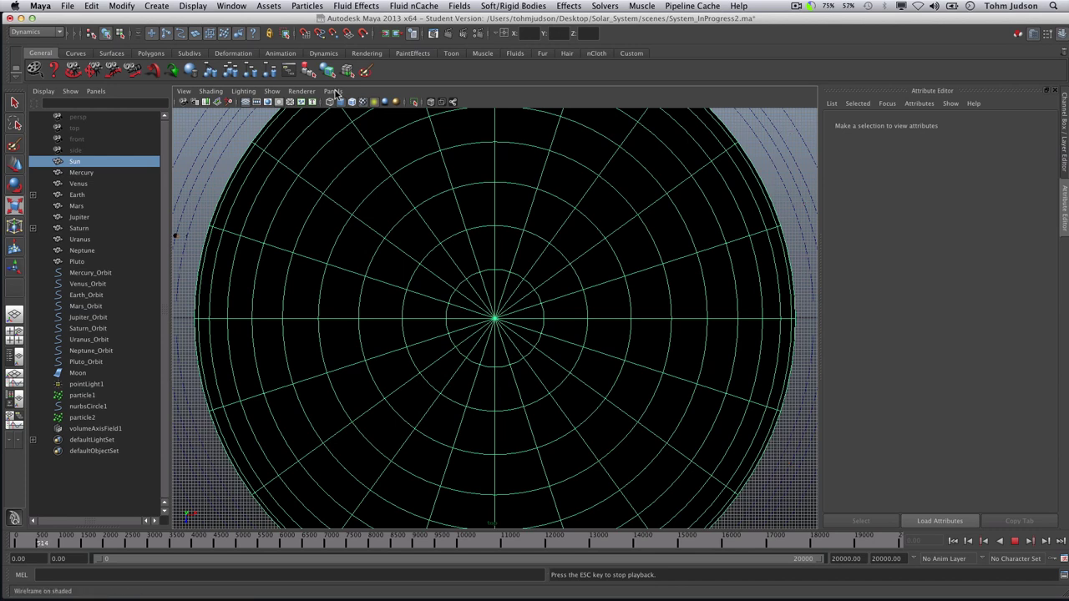
# - Switch the viewport to the persp camera
pyautogui.click(334, 91)
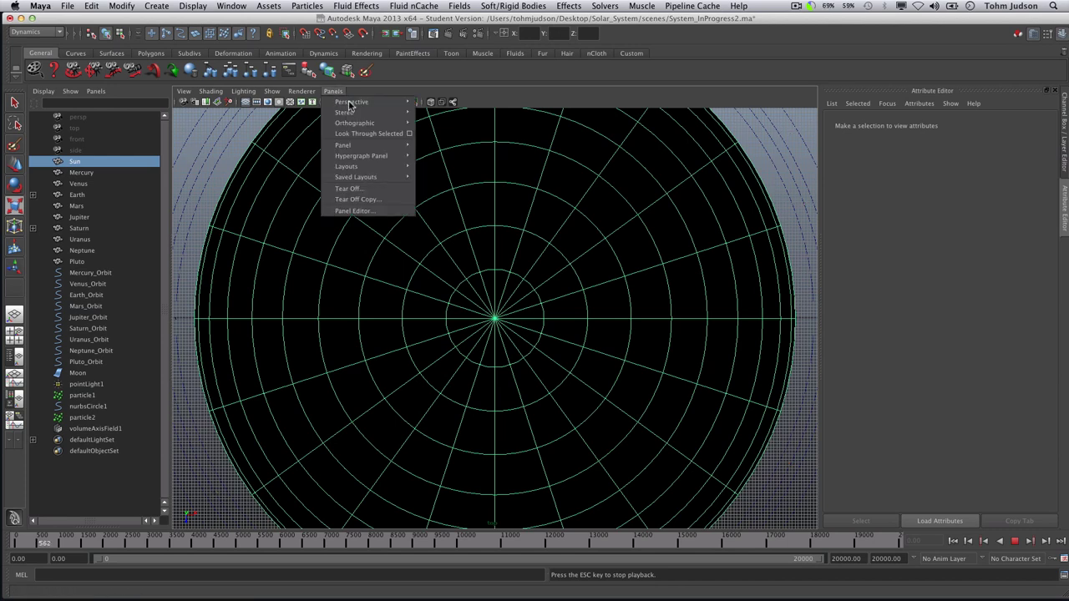
pyautogui.moveTo(348, 102)
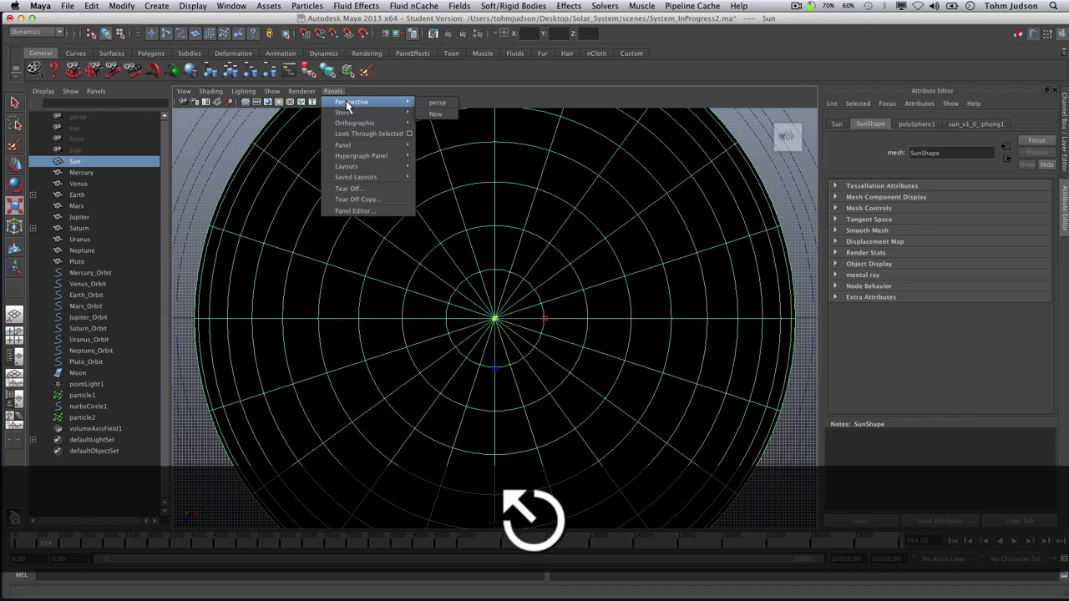
pyautogui.click(436, 102)
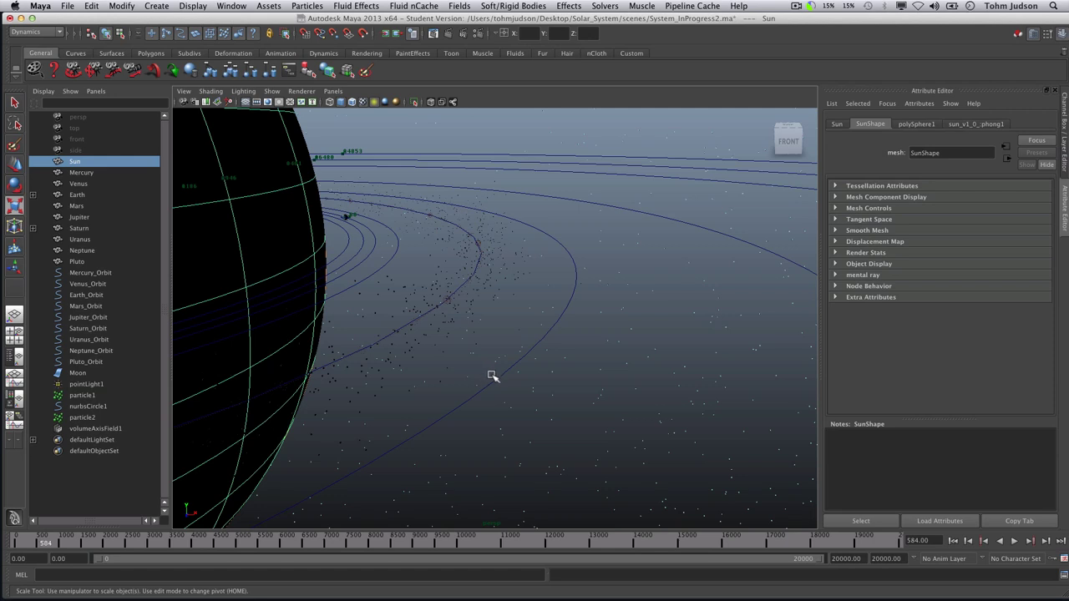
# - Step the timeline back and forth to land on frame 9219 with Jupiter beside the belt
pyautogui.click(968, 541)
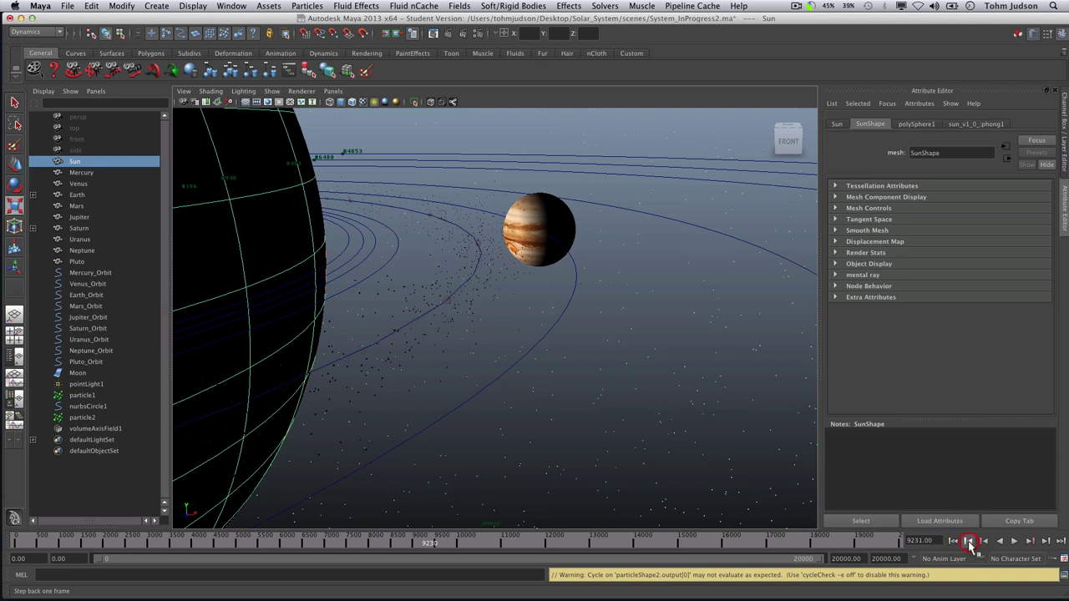
pyautogui.click(968, 541)
pyautogui.click(969, 541)
pyautogui.click(968, 541)
pyautogui.click(968, 541)
pyautogui.click(968, 541)
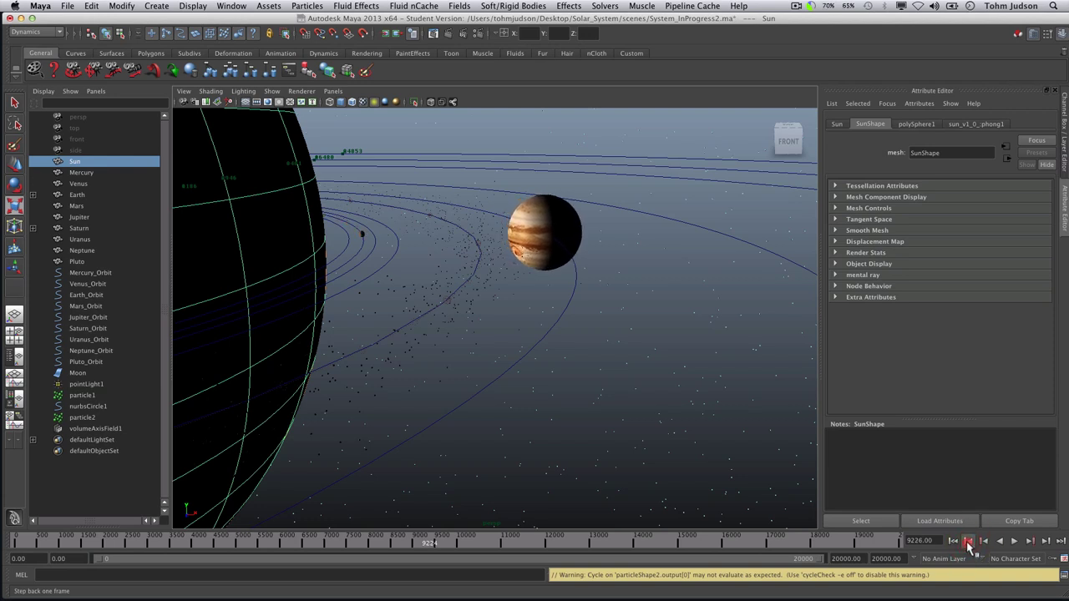
pyautogui.click(968, 541)
pyautogui.click(968, 541)
pyautogui.click(968, 541)
pyautogui.click(968, 541)
pyautogui.click(968, 541)
pyautogui.click(967, 541)
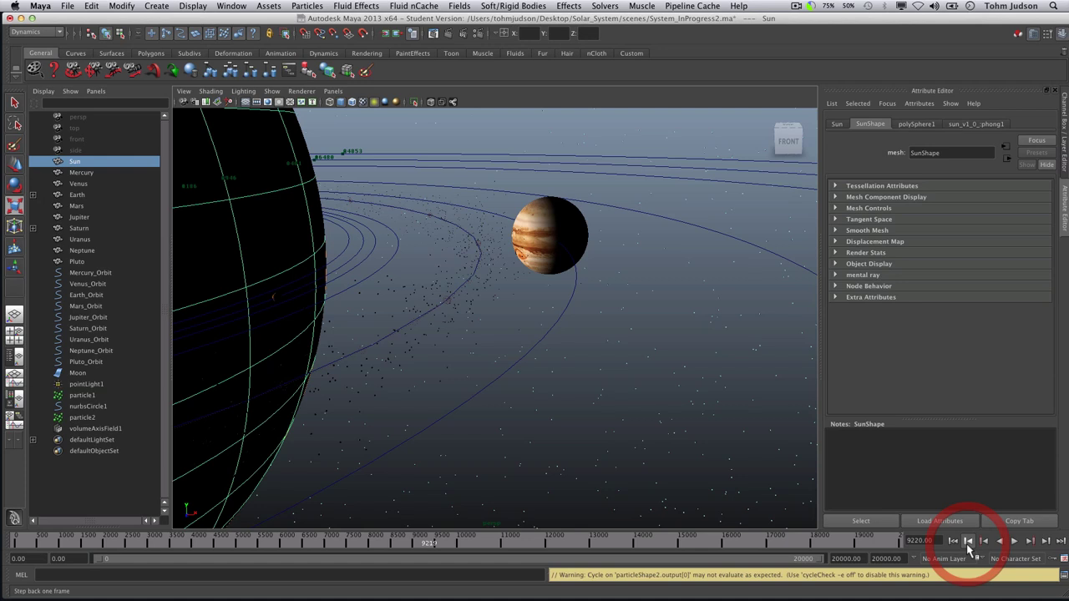
pyautogui.click(1045, 541)
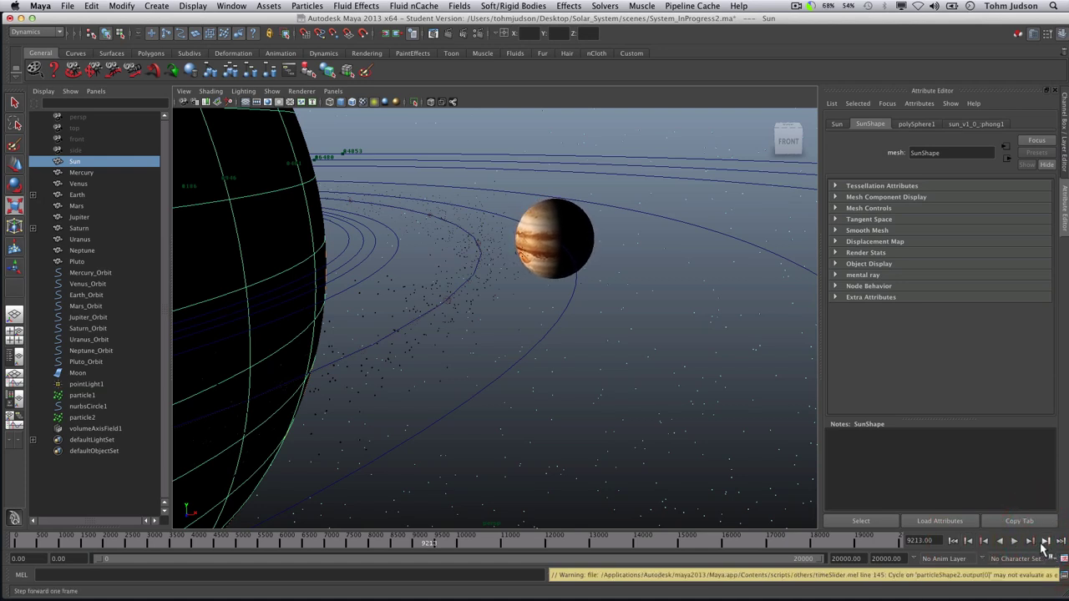
pyautogui.click(1044, 541)
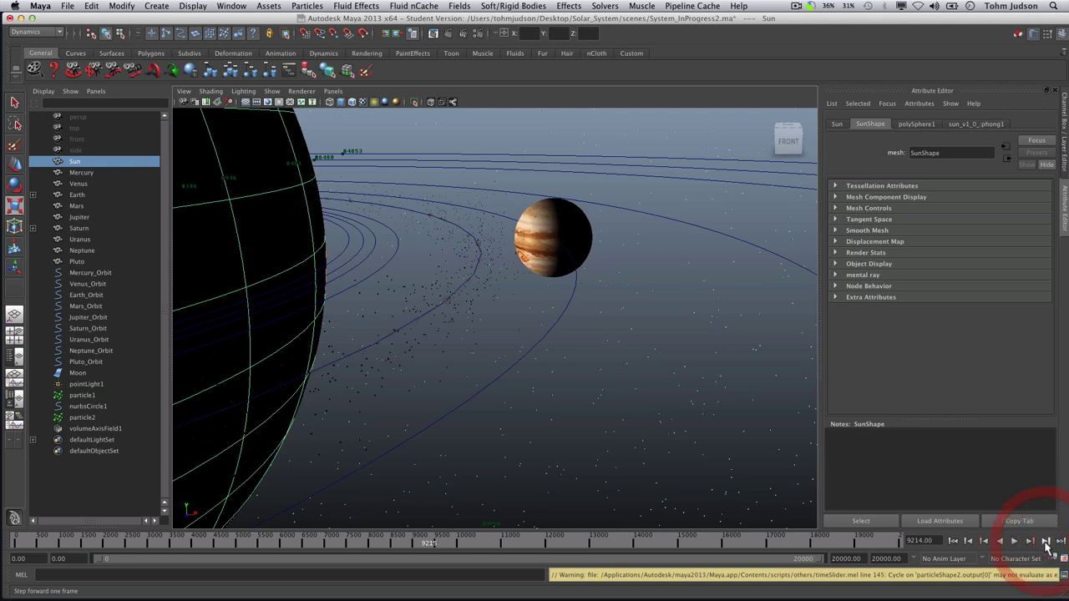
pyautogui.click(1045, 541)
pyautogui.click(1044, 541)
pyautogui.click(1044, 541)
pyautogui.click(1045, 541)
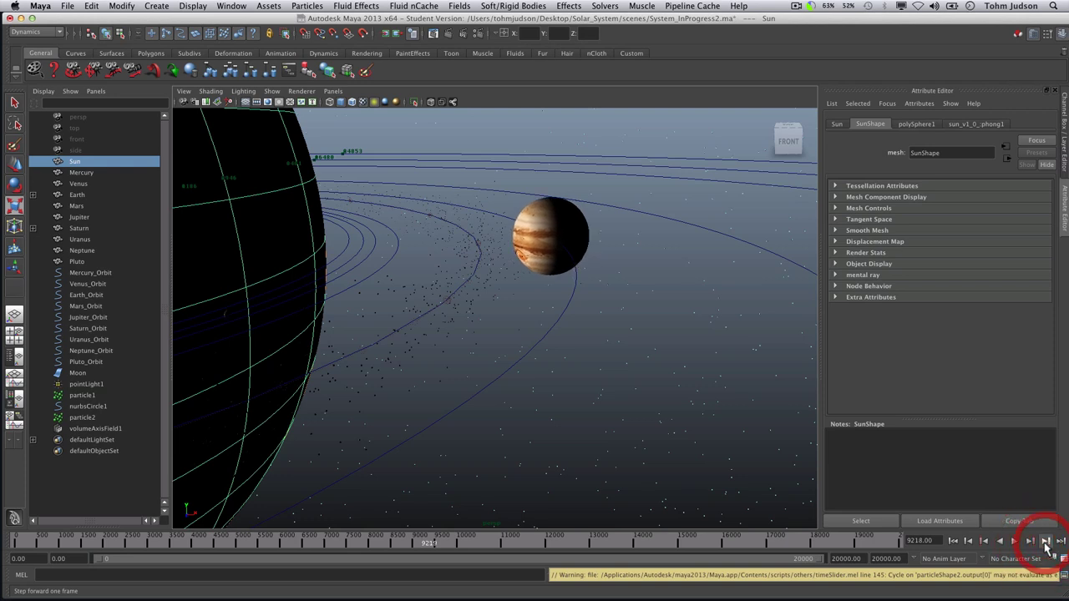
pyautogui.click(1044, 542)
pyautogui.click(1045, 541)
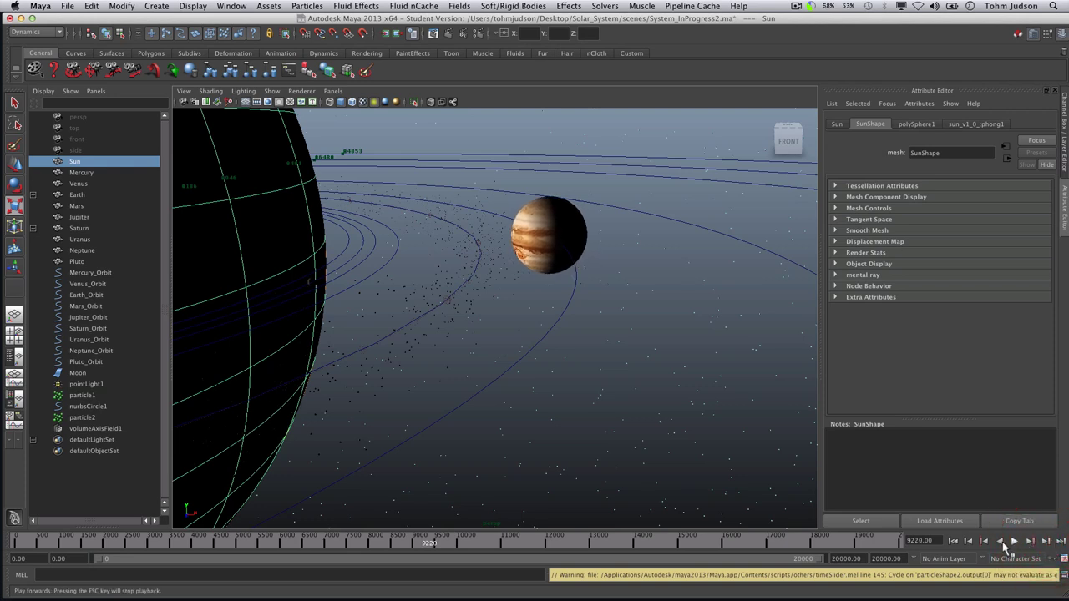
pyautogui.click(968, 541)
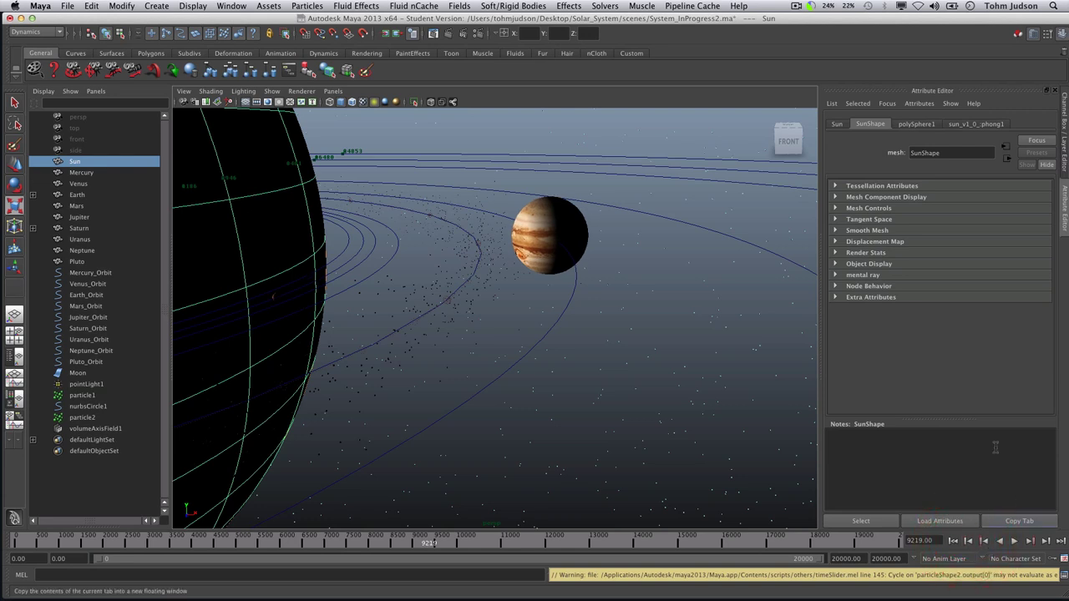
# - Render frame 9219 with mental ray
pyautogui.click(448, 33)
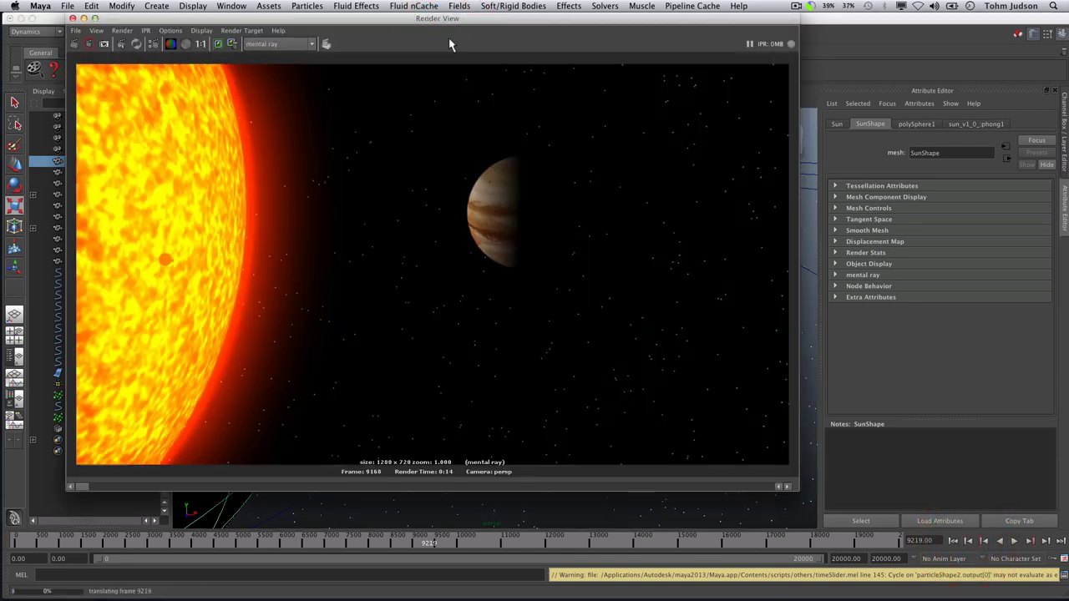